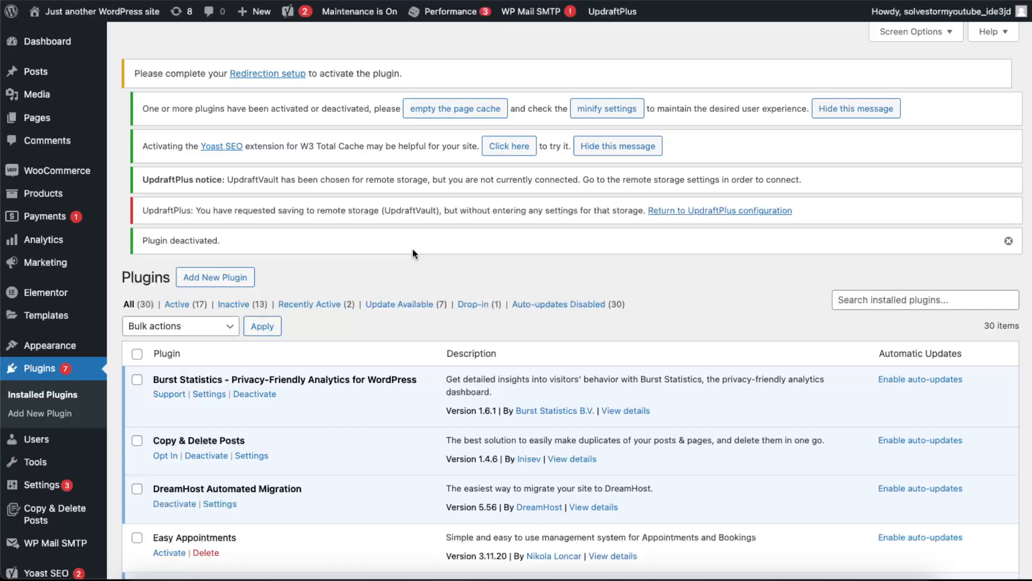
Read the featured search snippet about whether PRO Elements is legitimately licensed for use with Elementor
scroll(412, 248, "down", 1)
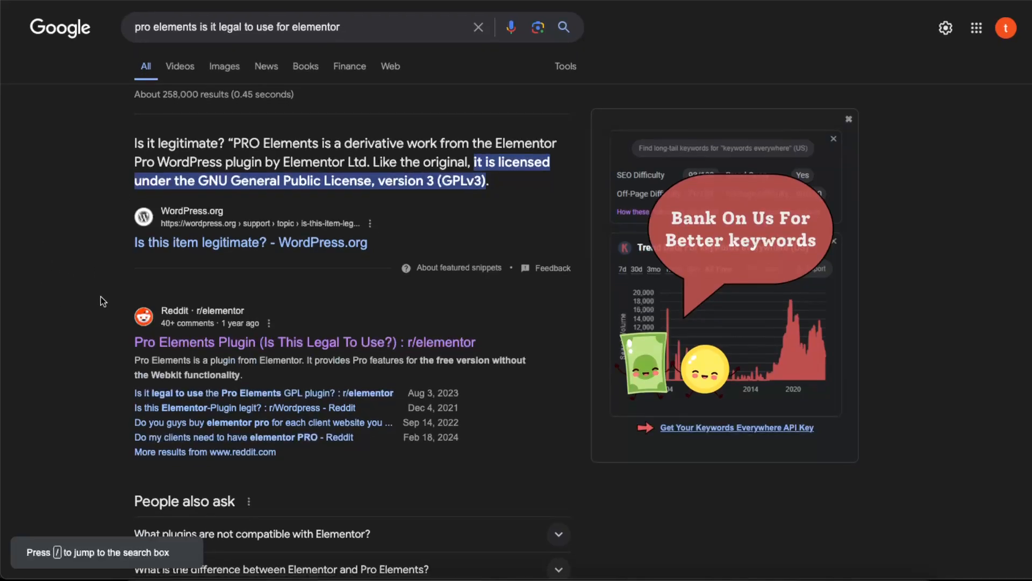
scroll(102, 296, "down", 3)
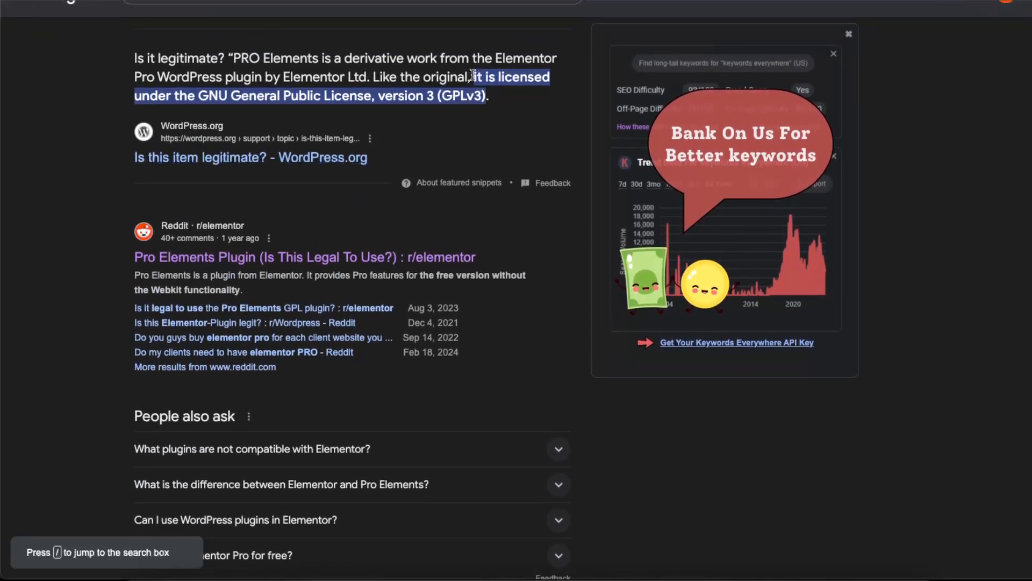
left_click_drag(469, 78, 502, 100)
left_click(264, 99)
left_click_drag(195, 95, 342, 95)
left_click(342, 93)
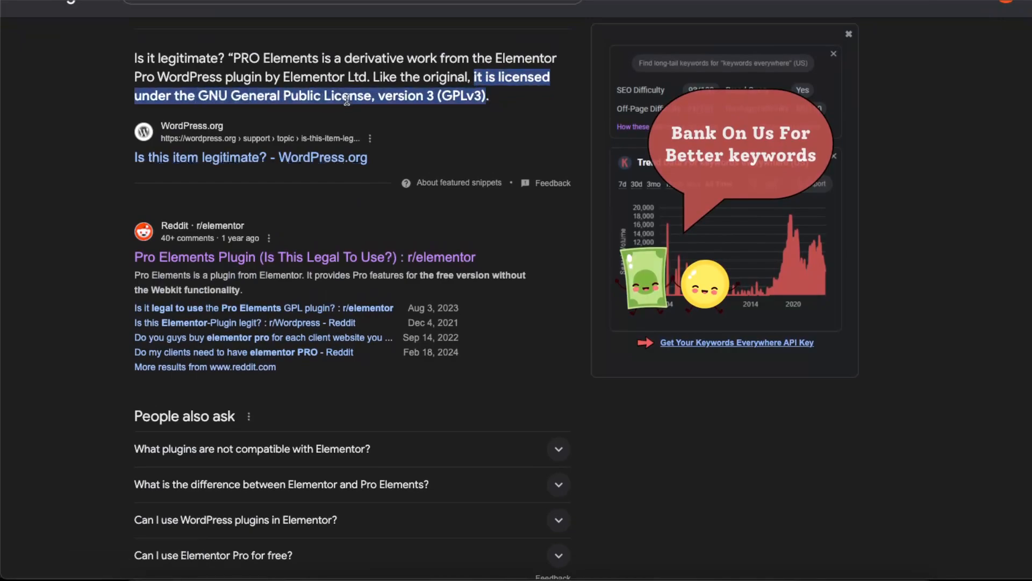
Open the PRO Elements website from the search results and download the plugin's zip file
scroll(75, 240, "down", 5)
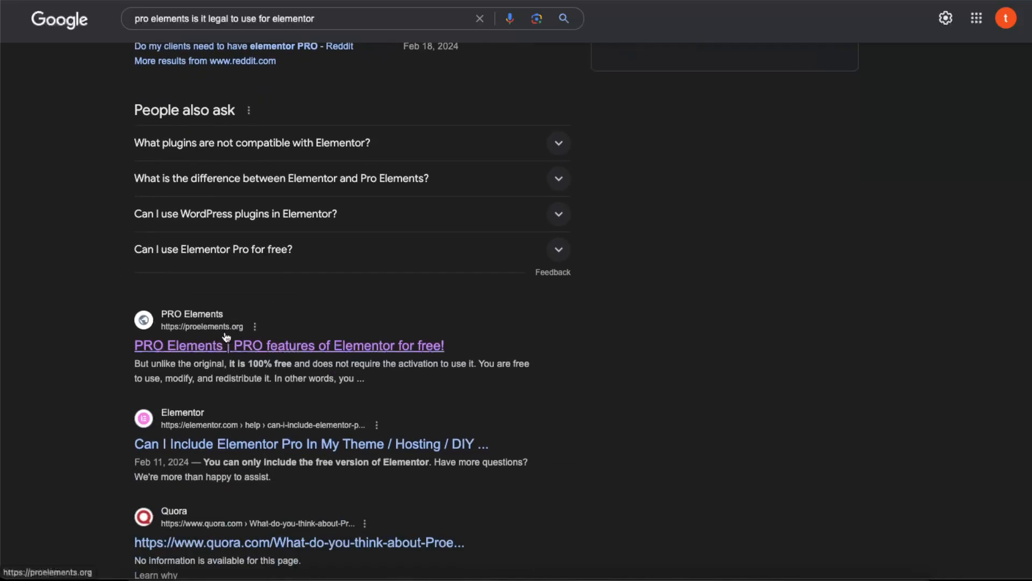
left_click(224, 348)
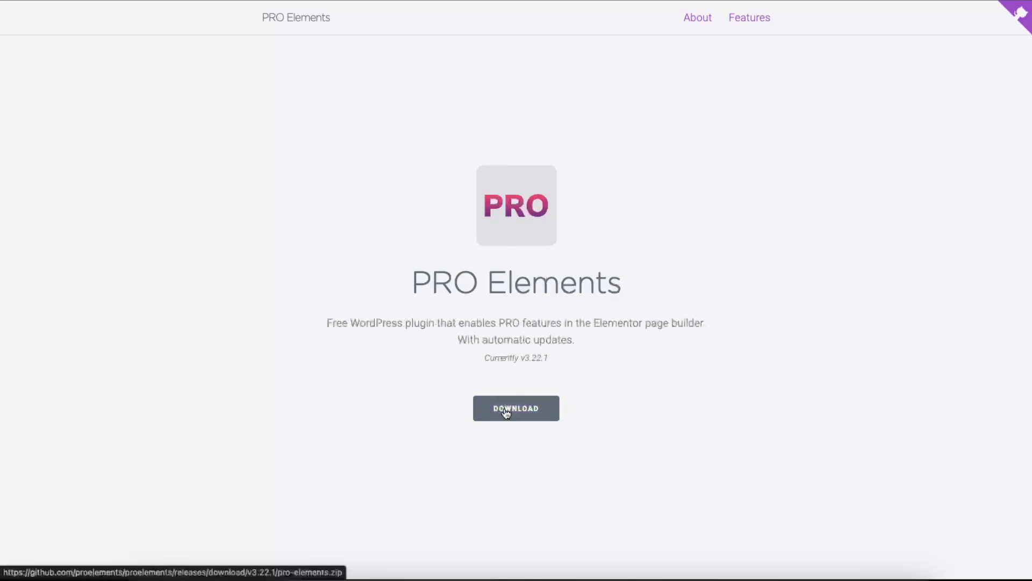
left_click_drag(497, 322, 616, 359)
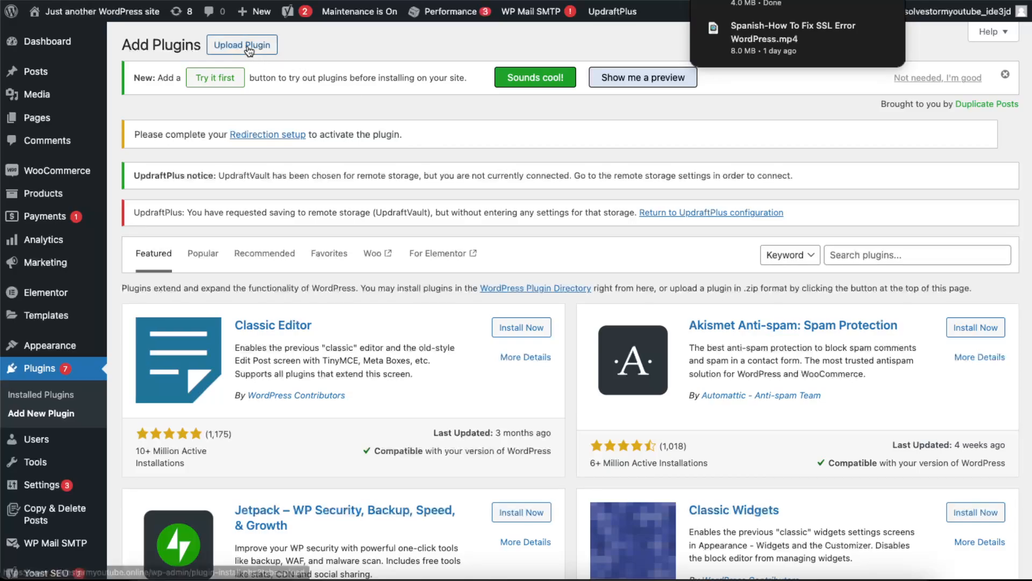
Upload pro-elements.zip as a new WordPress plugin, install it and activate it
left_click(249, 50)
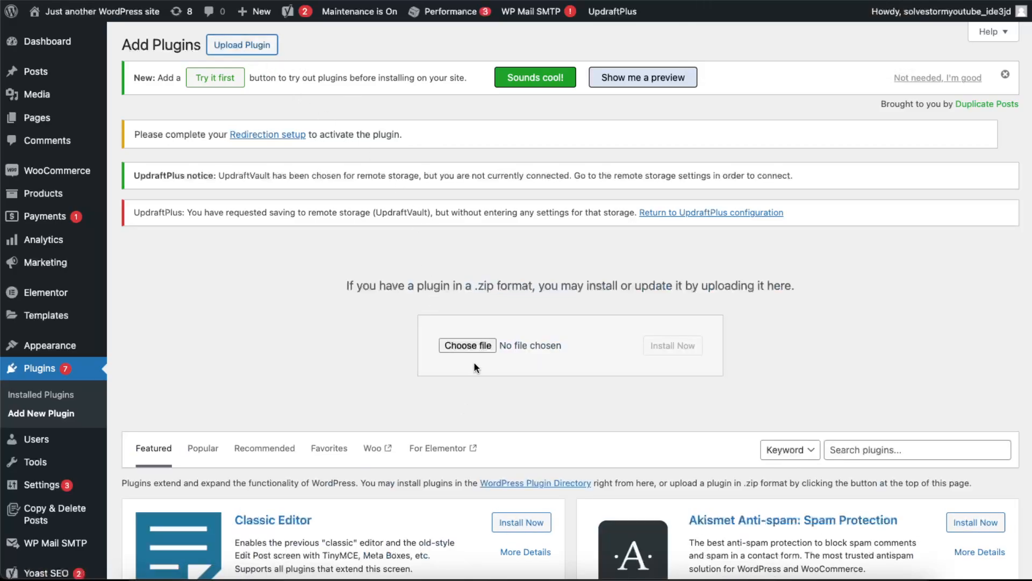
left_click(468, 345)
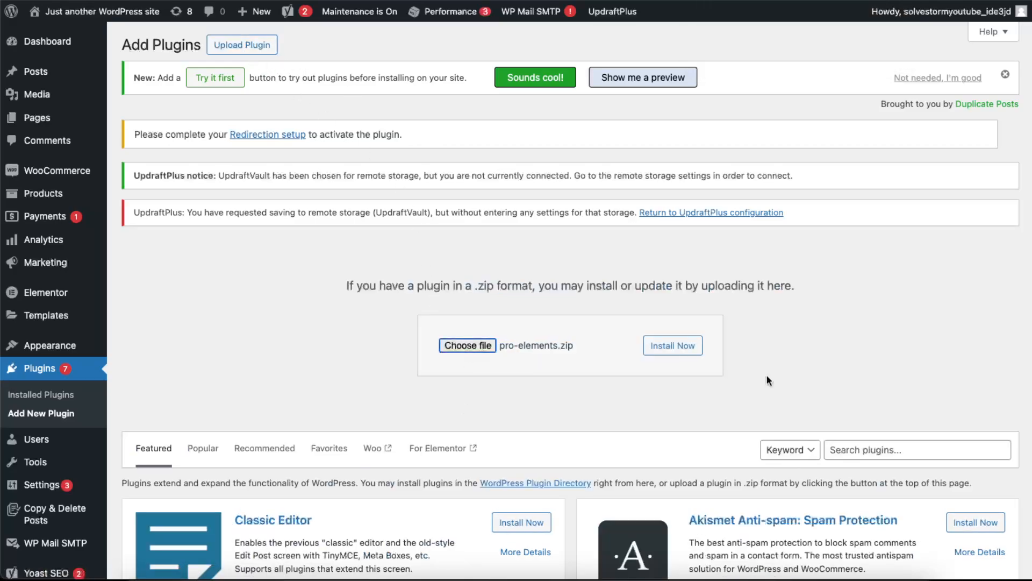
left_click(666, 347)
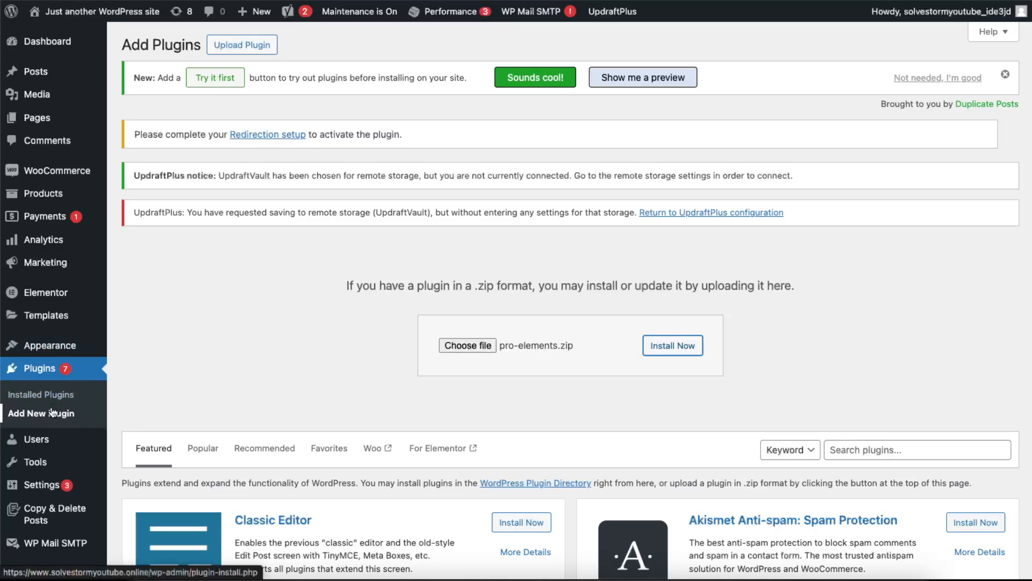
scroll(866, 370, "down", 3)
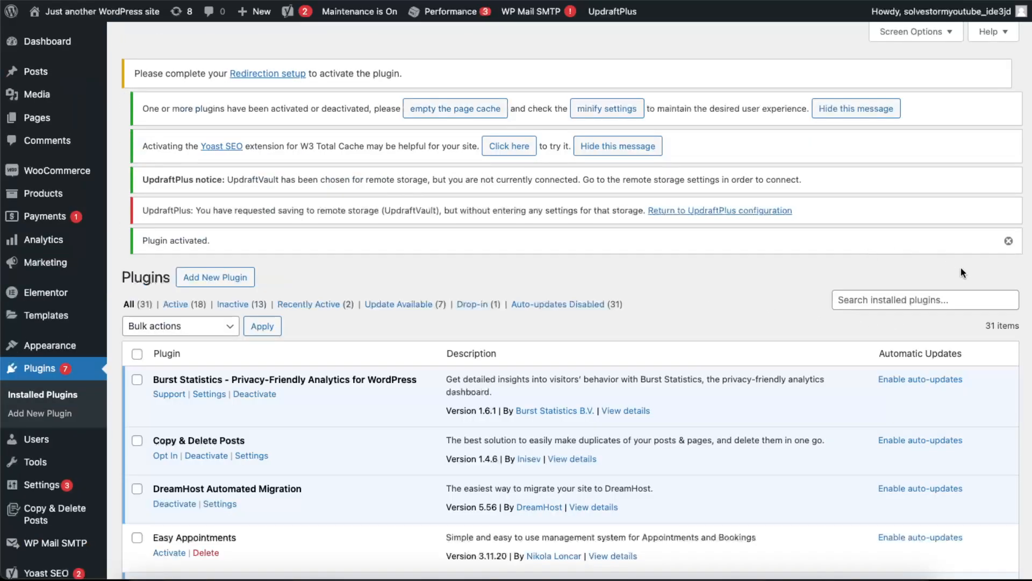
Search the plugins available to add for "elements" and find Envato Elements – Photos & Elementor Templates
left_click(986, 297)
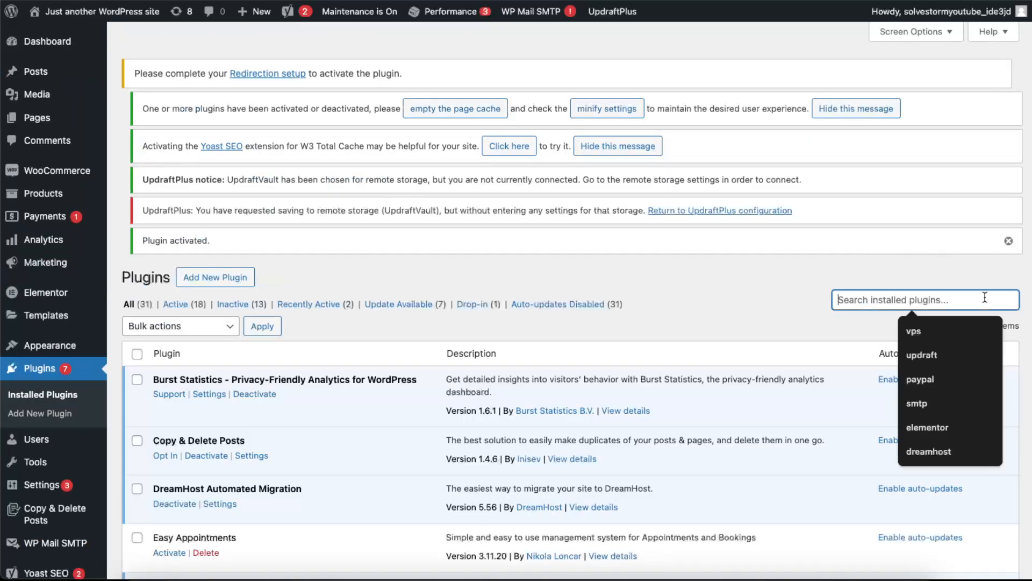
left_click(67, 416)
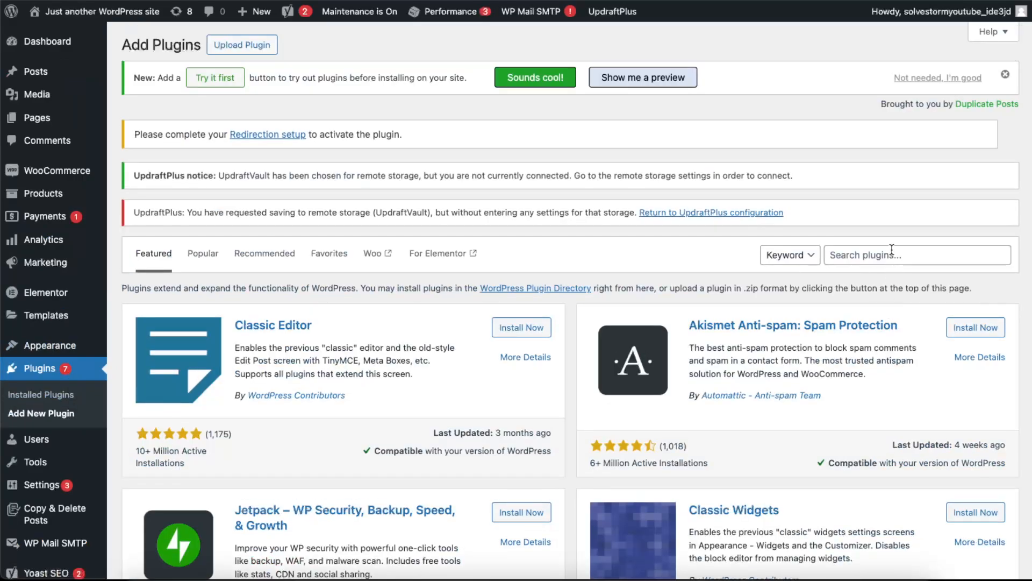
left_click(892, 253)
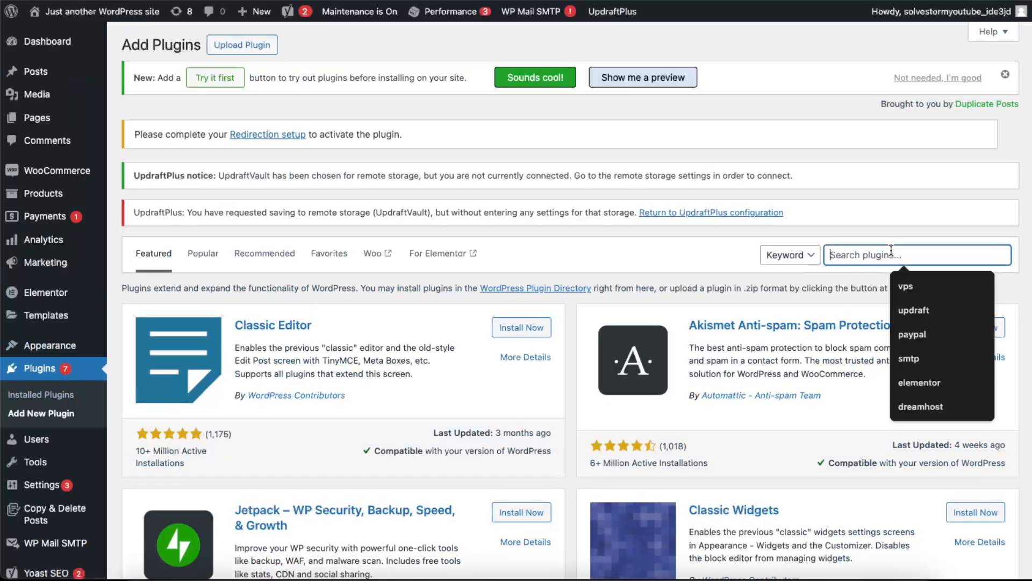
type("elements")
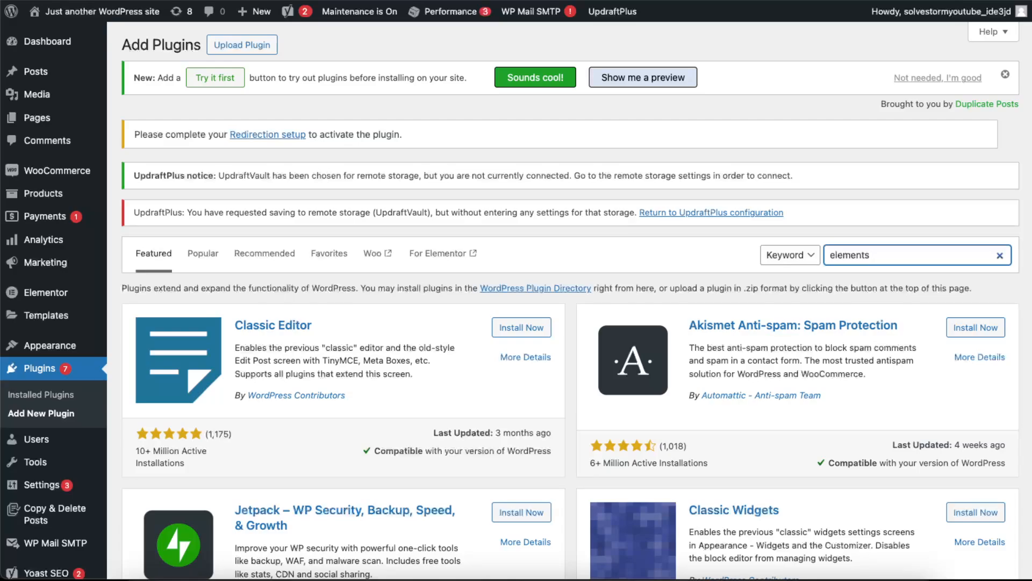
scroll(703, 200, "down", 2)
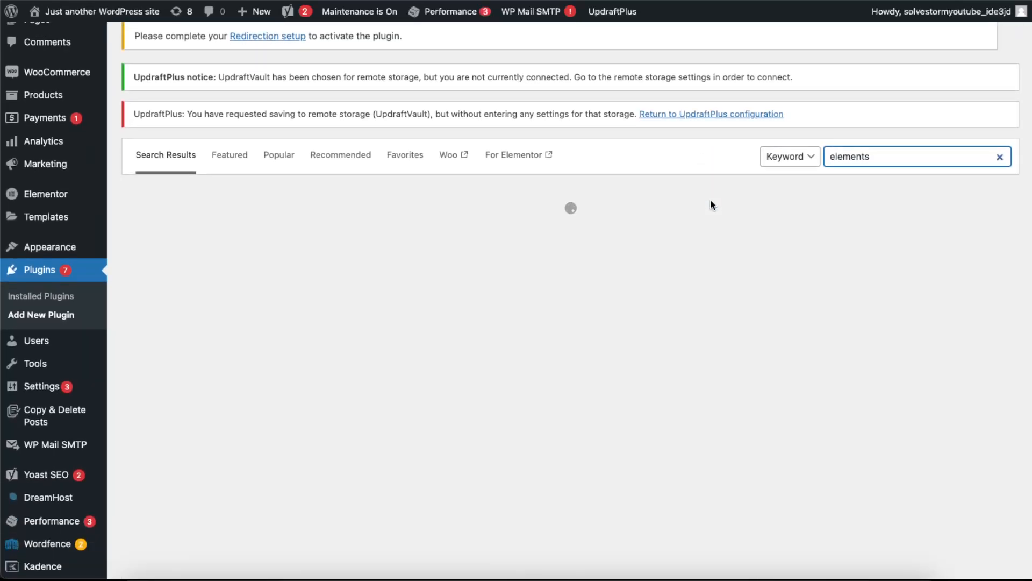
scroll(464, 364, "down", 2)
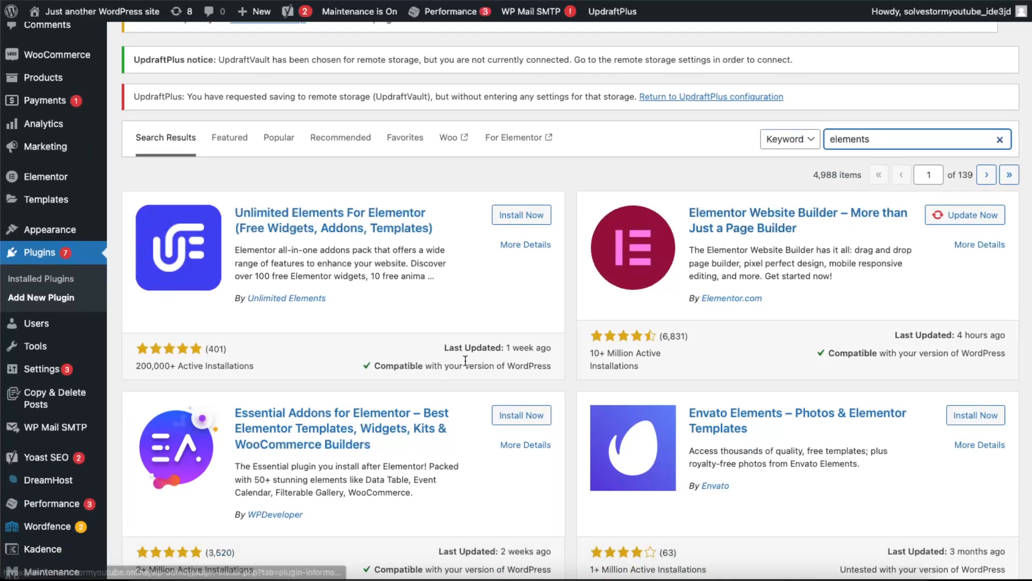
scroll(465, 360, "down", 2)
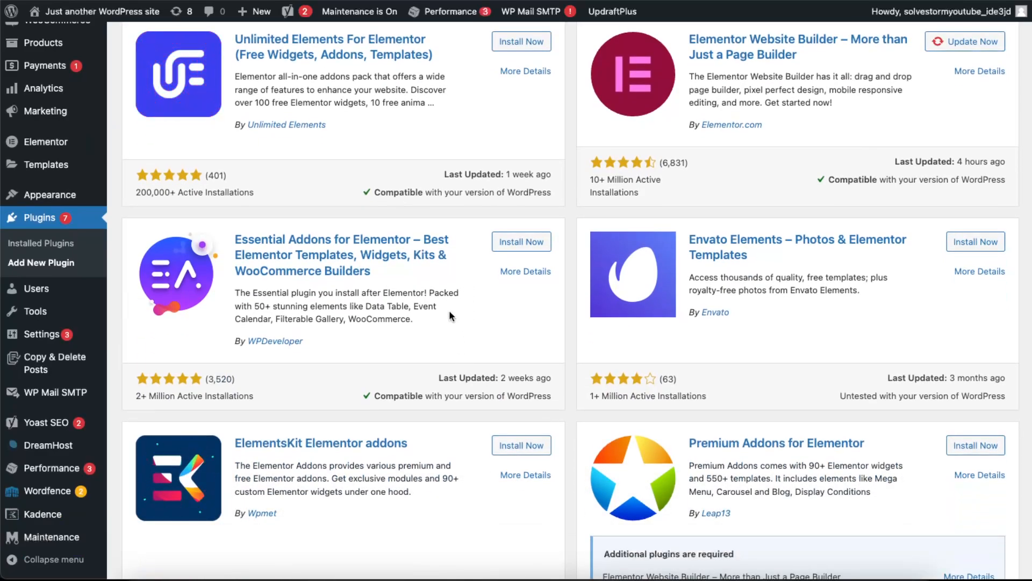
scroll(840, 358, "up", 1)
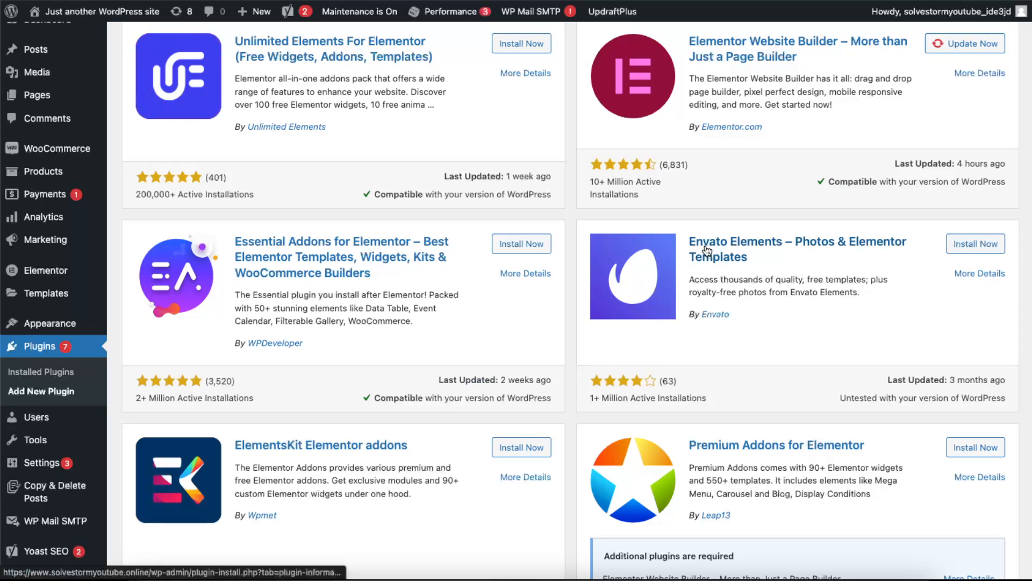
Install and activate the Envato Elements – Photos & Elementor Templates plugin
left_click(962, 243)
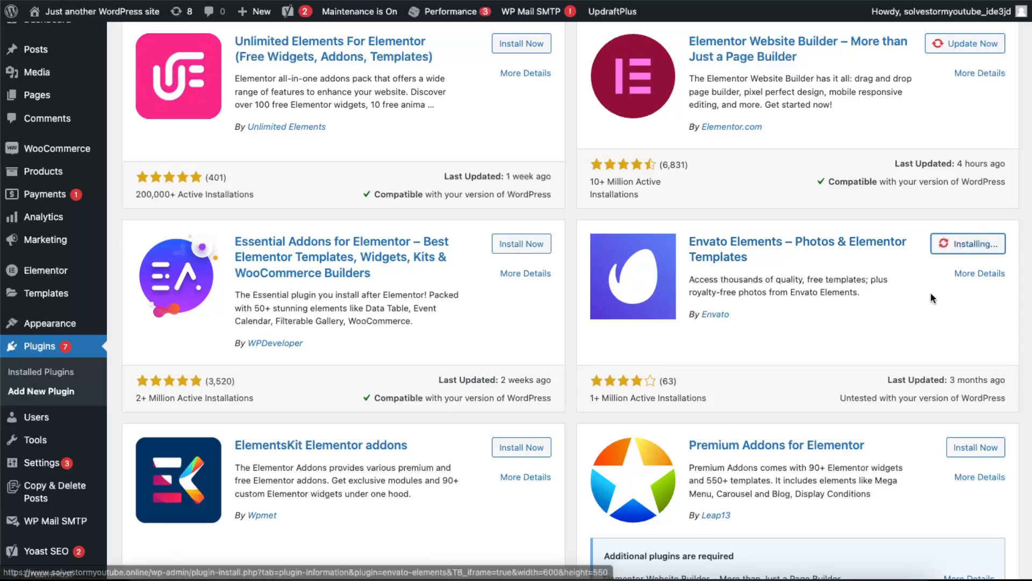
left_click_drag(696, 292, 870, 278)
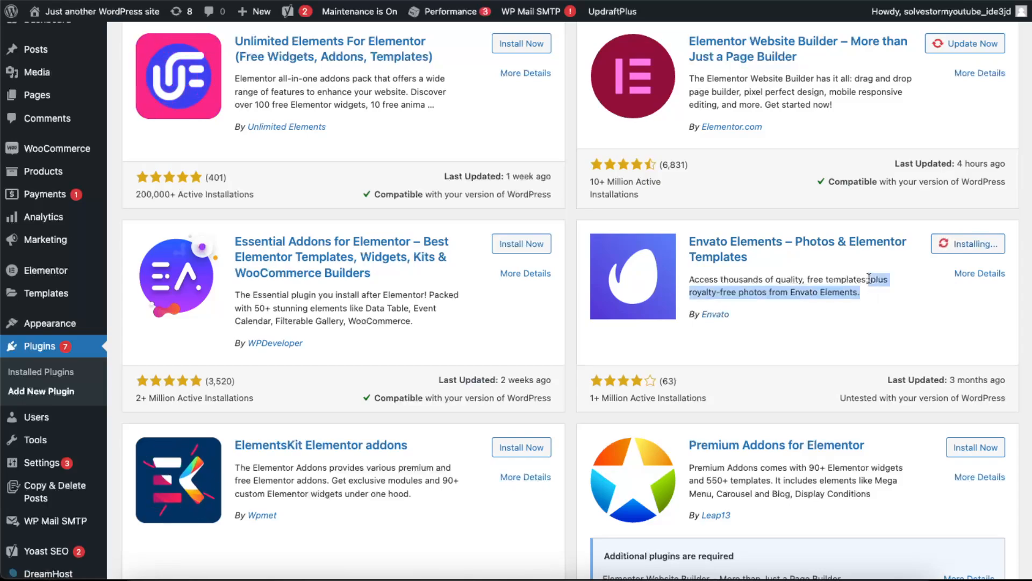
left_click(870, 275)
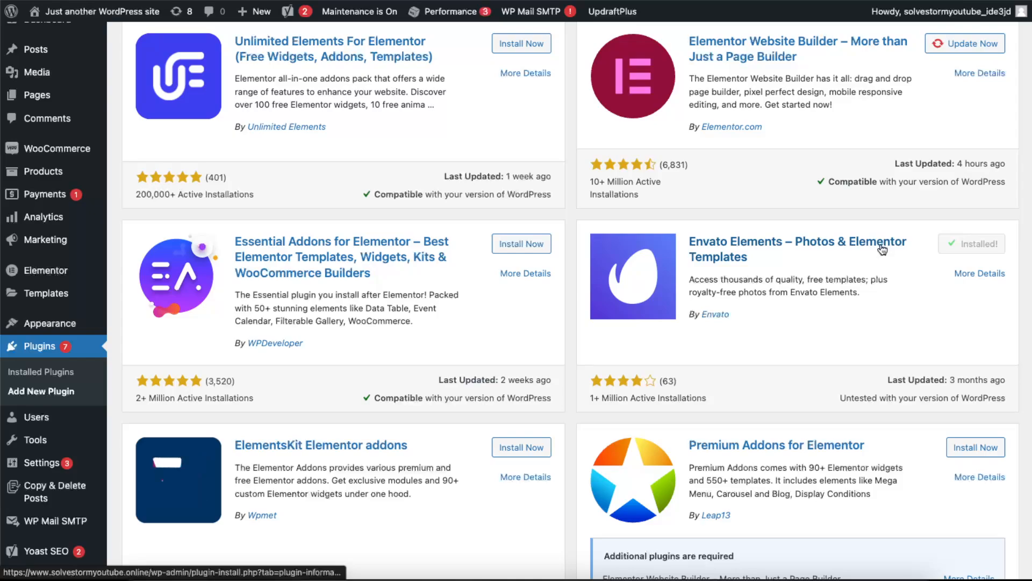
left_click(990, 248)
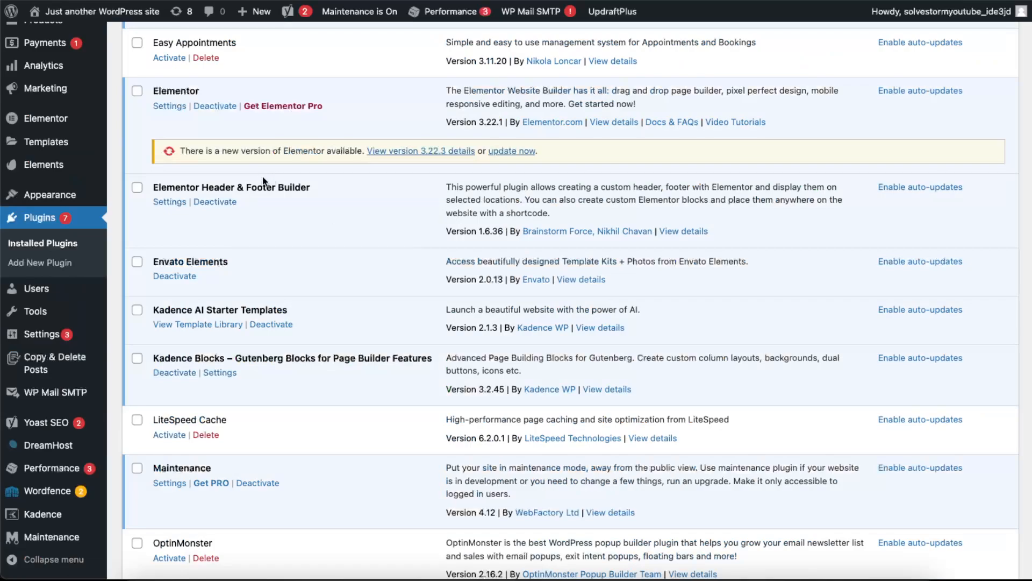
Open the Template Kits page of Envato Elements and browse the collection of premium kits
mouse_move(46, 168)
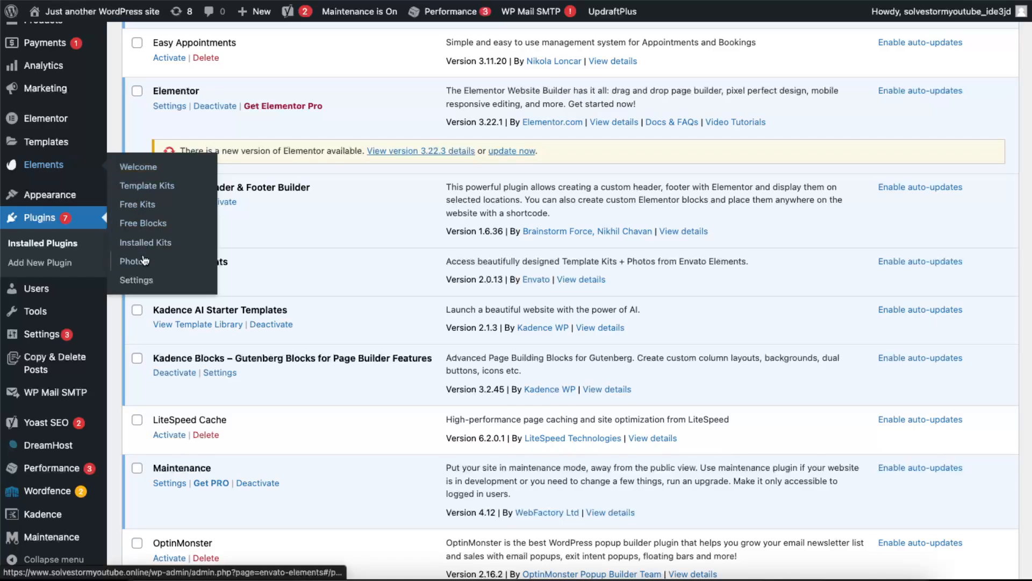
left_click(164, 184)
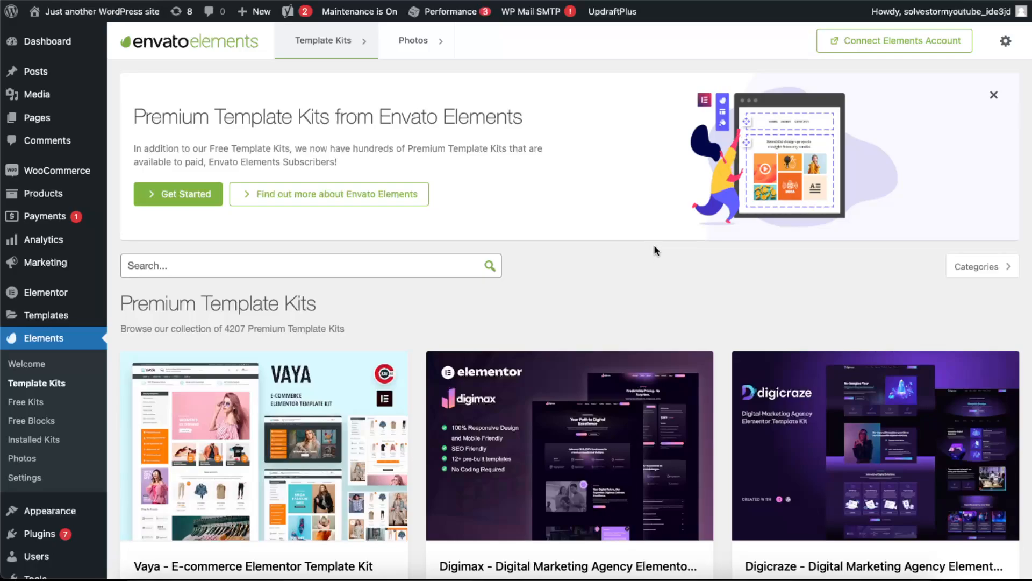
scroll(690, 244, "down", 4)
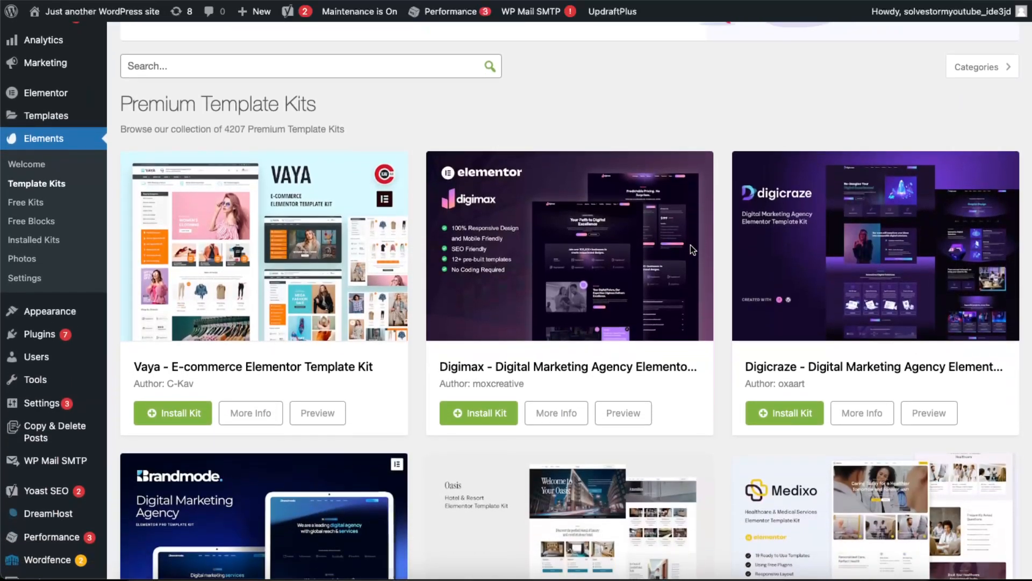
scroll(692, 246, "down", 1)
left_click_drag(226, 105, 245, 106)
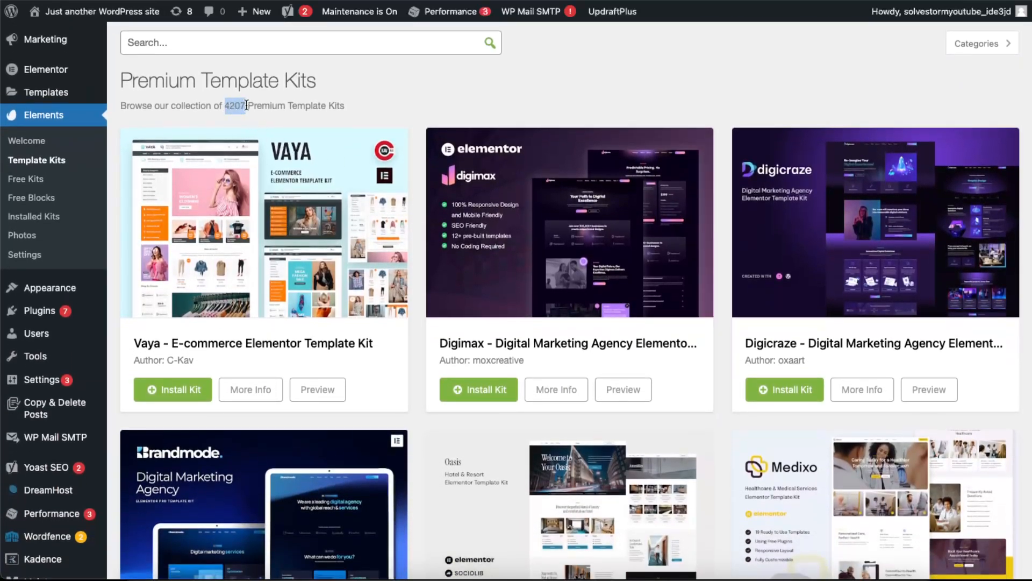
left_click(248, 105)
scroll(611, 209, "down", 8)
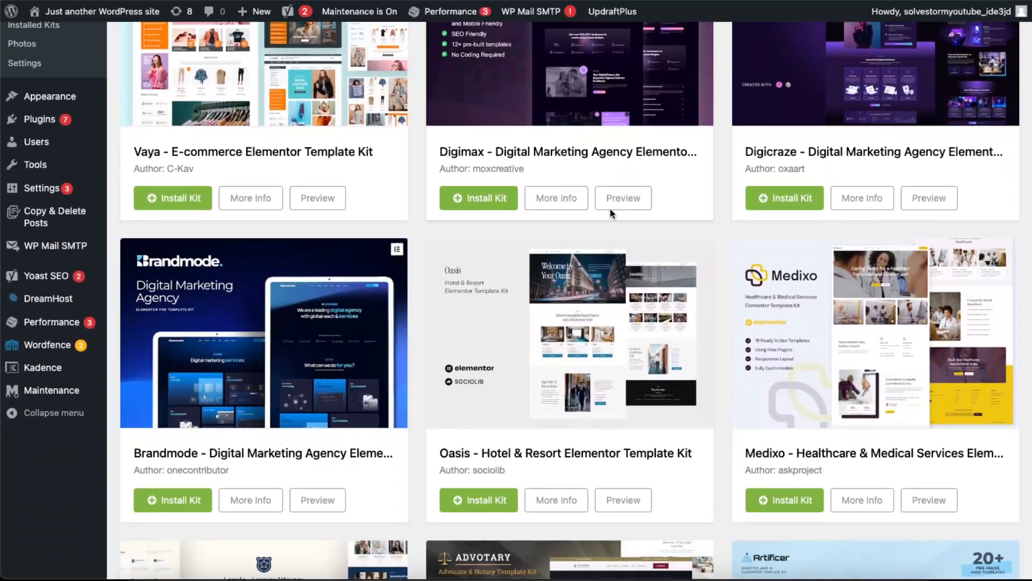
scroll(610, 213, "down", 15)
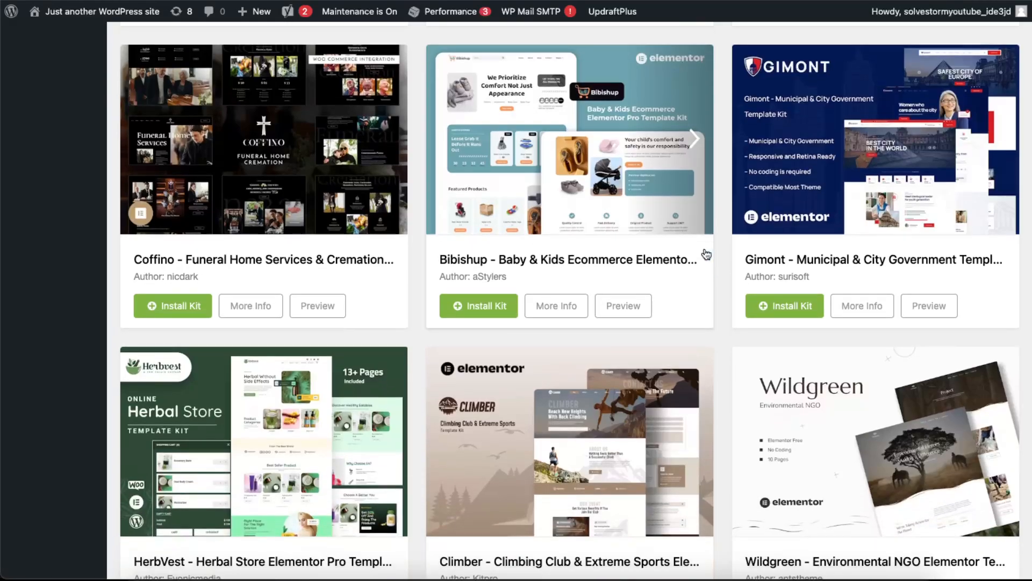
scroll(706, 254, "down", 6)
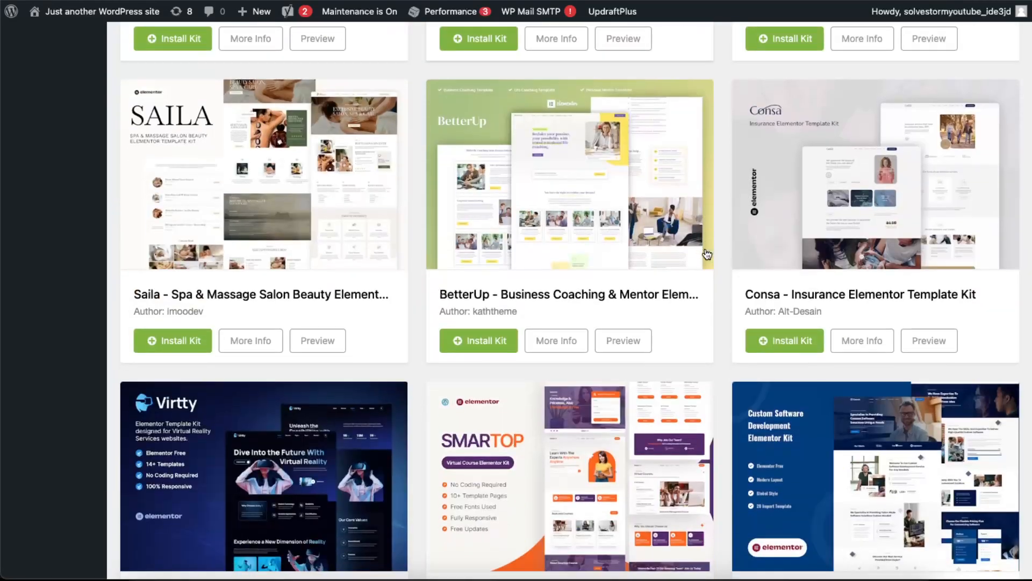
scroll(707, 254, "up", 18)
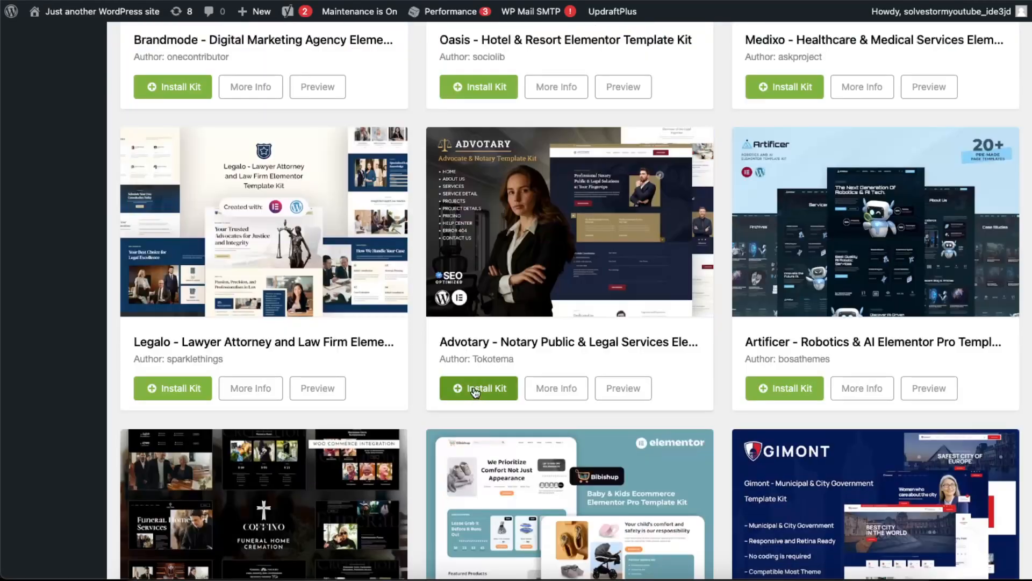
scroll(475, 394, "up", 13)
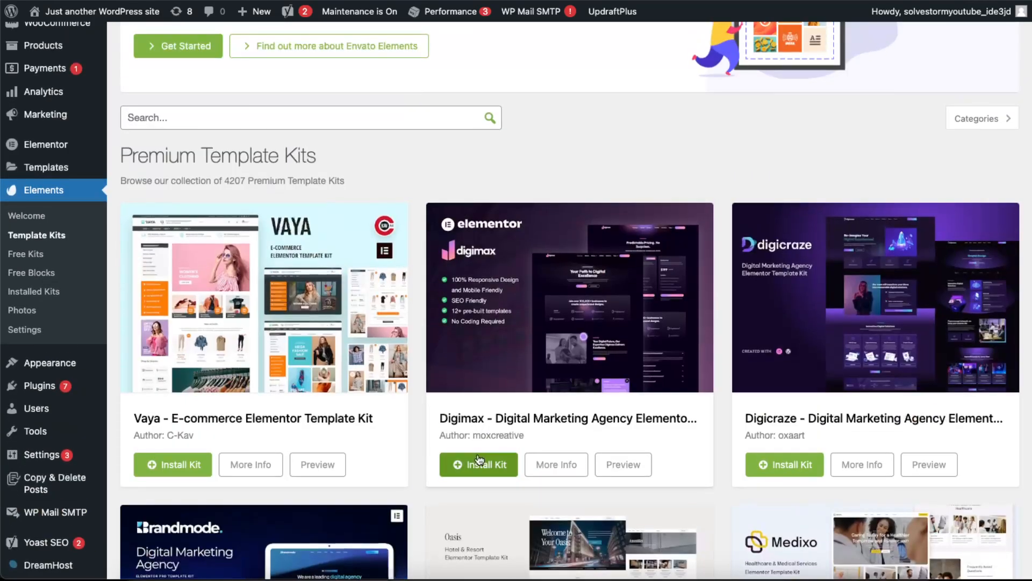
Try to install the premium Digimax digital marketing agency kit and read what connecting a subscription requires
left_click(481, 460)
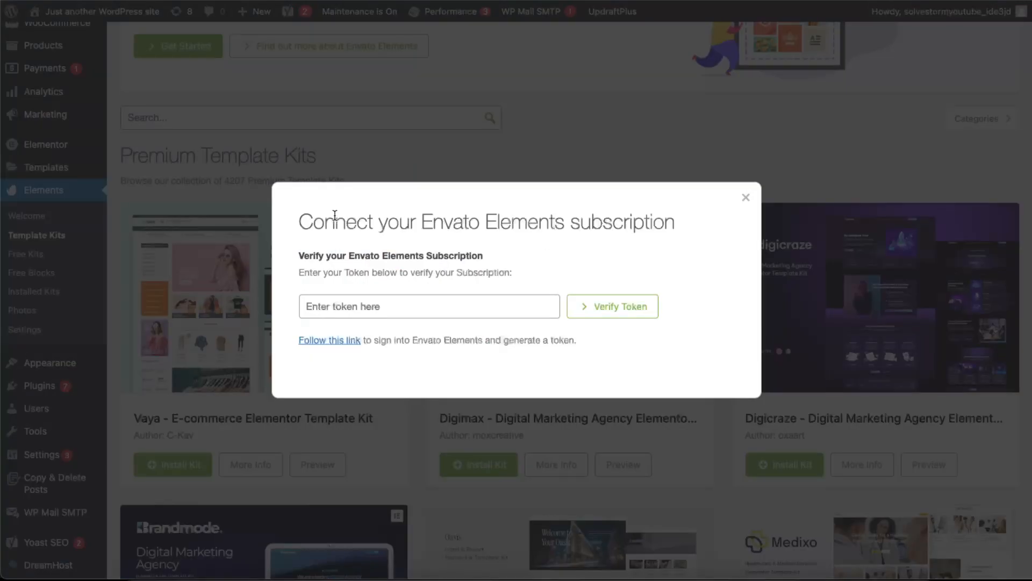
left_click_drag(336, 220, 714, 225)
left_click(713, 225)
left_click_drag(305, 273, 509, 275)
left_click(509, 275)
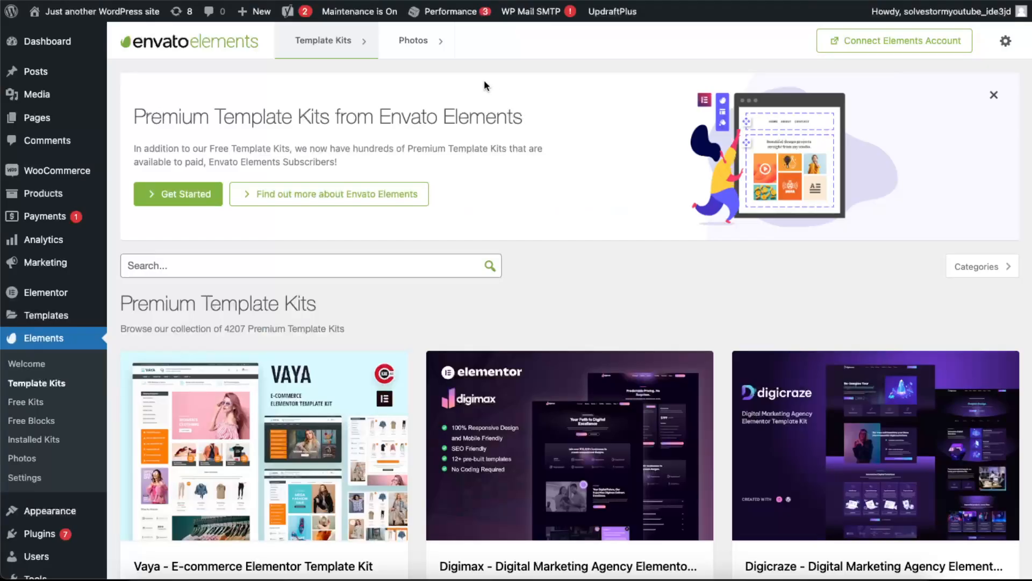
Switch the template kit collection from Premium Kits to Free Kits
mouse_move(368, 42)
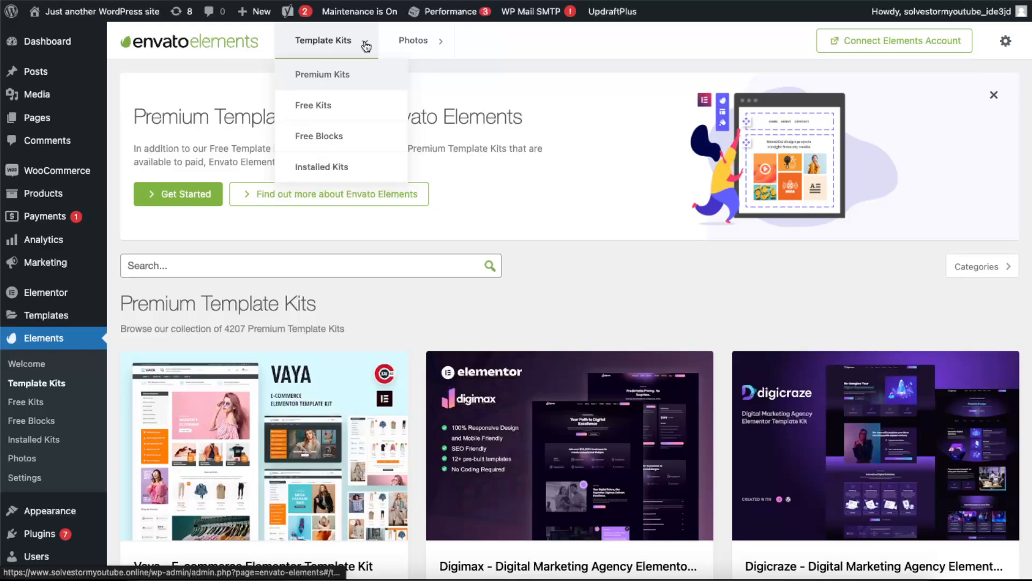
left_click(324, 107)
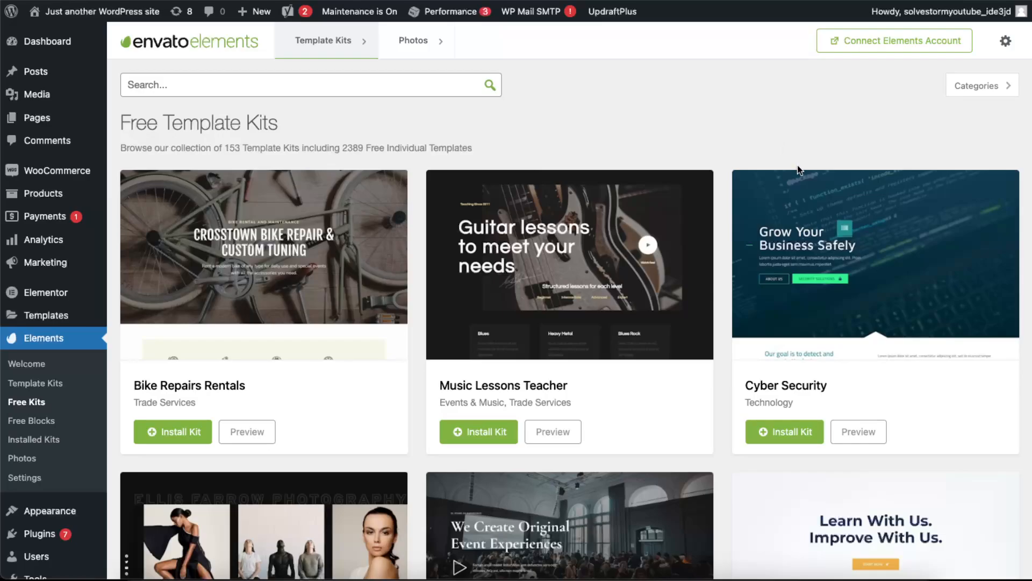
Install the free Mediterranean Restaurant template kit and open its list of individual templates
scroll(797, 164, "down", 9)
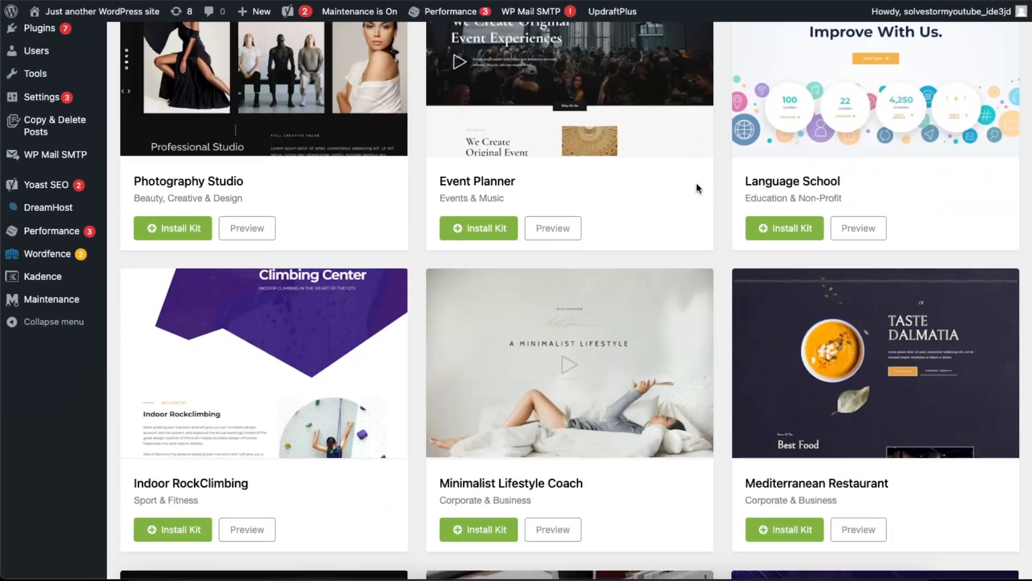
scroll(696, 185, "up", 4)
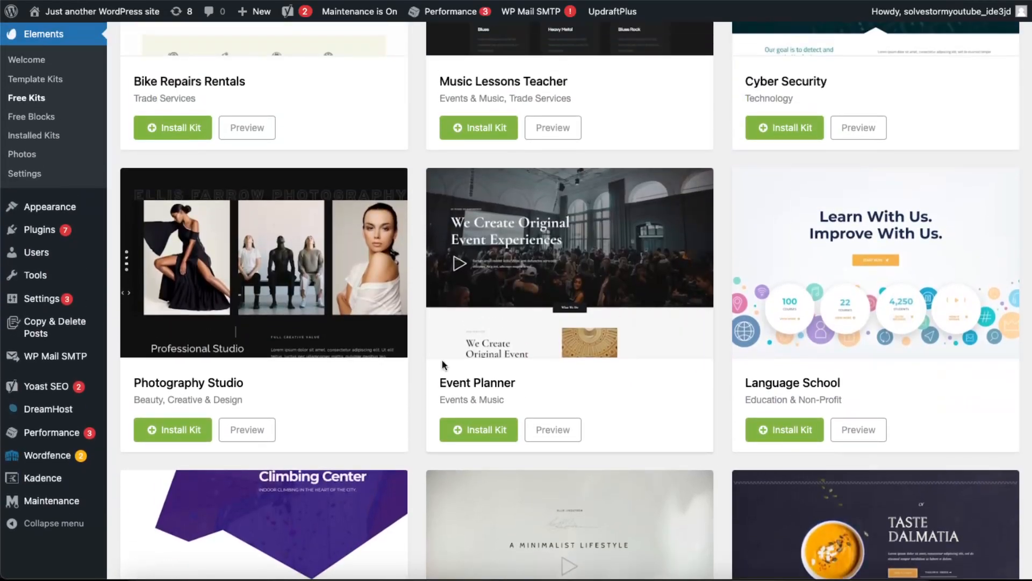
scroll(924, 267, "down", 8)
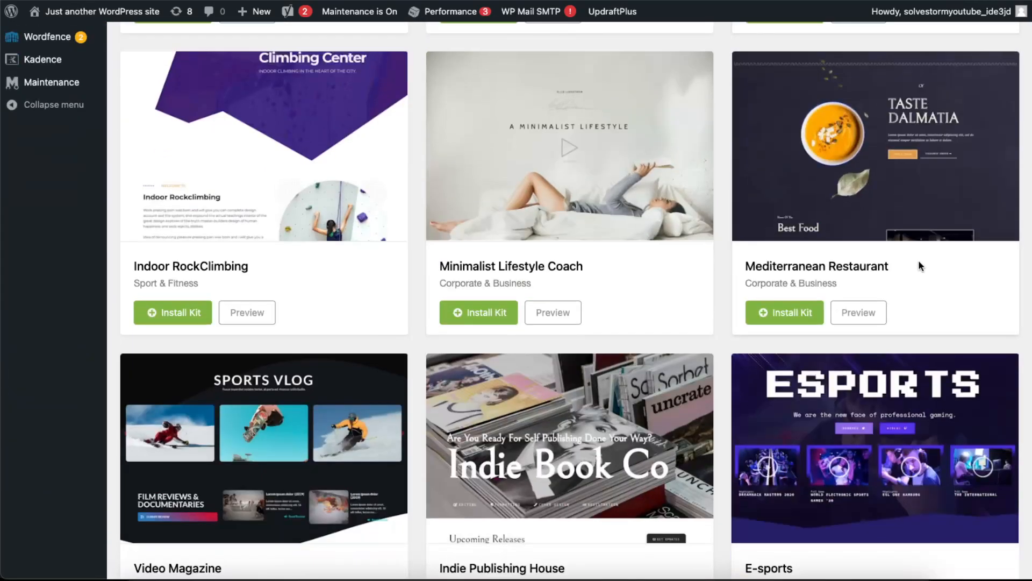
scroll(918, 260, "down", 2)
scroll(918, 260, "up", 2)
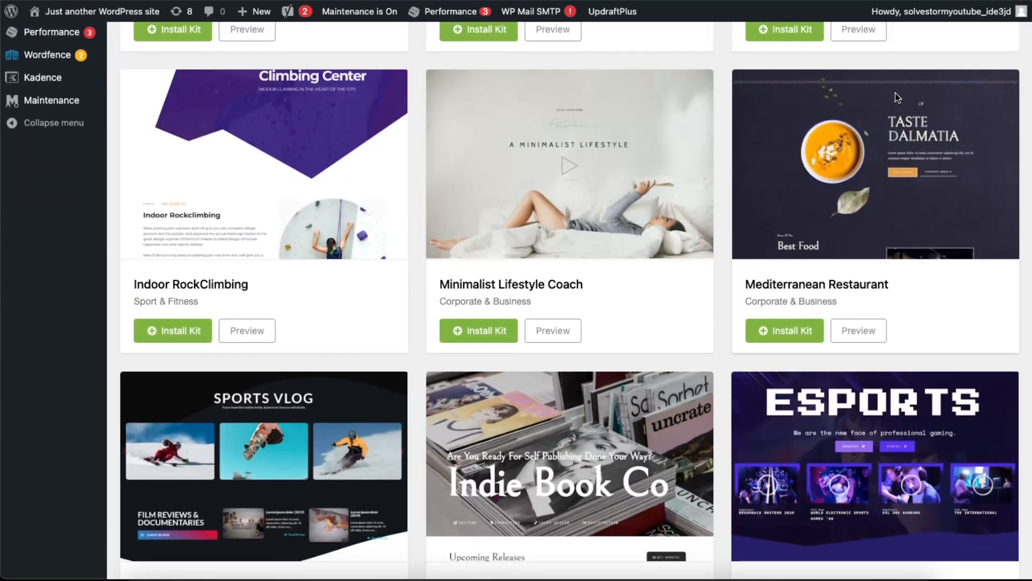
left_click(801, 337)
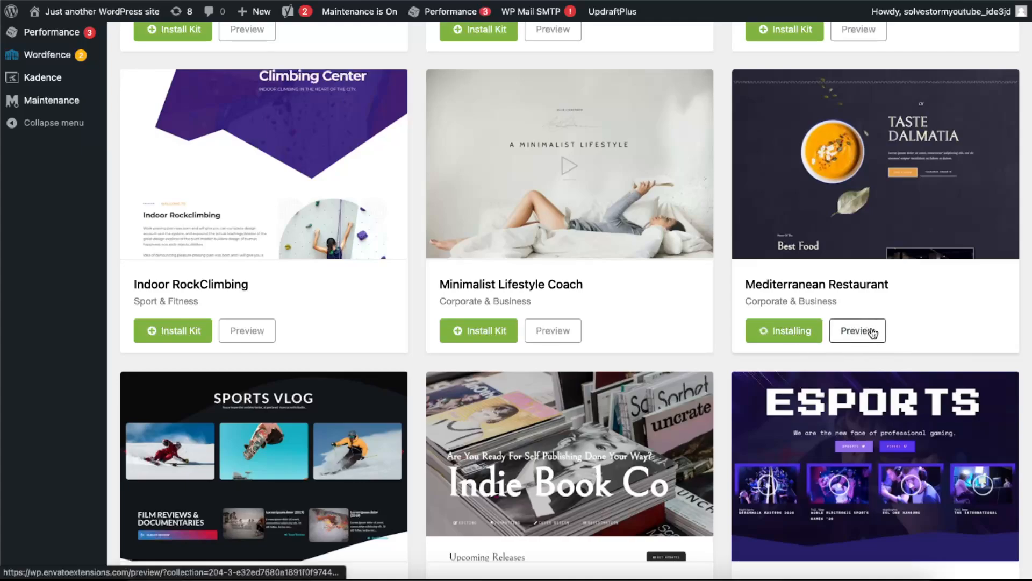
left_click(788, 331)
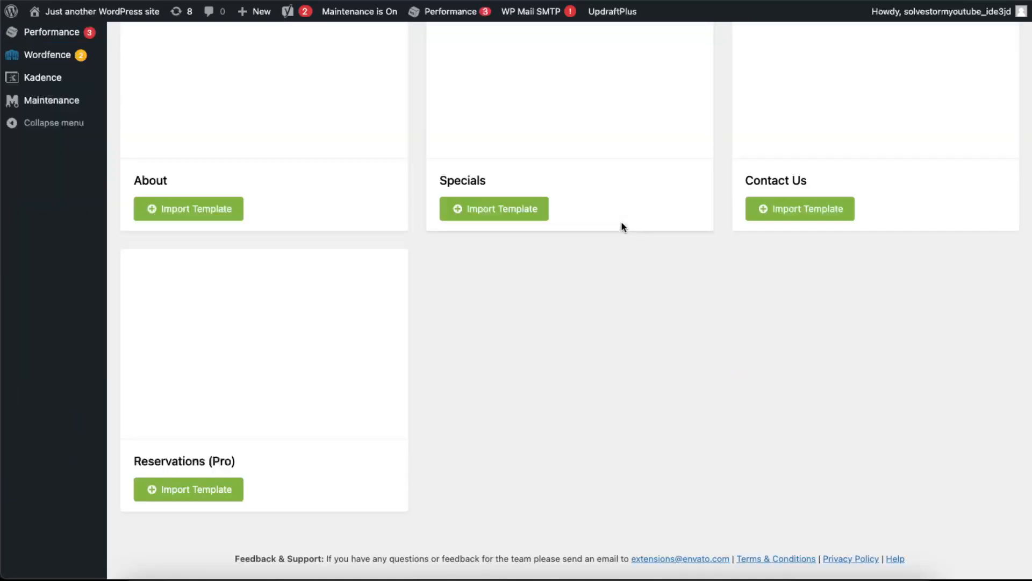
Review the templates in the Mediterranean Restaurant kit and import the Home 1 template
scroll(621, 221, "up", 7)
scroll(622, 222, "down", 7)
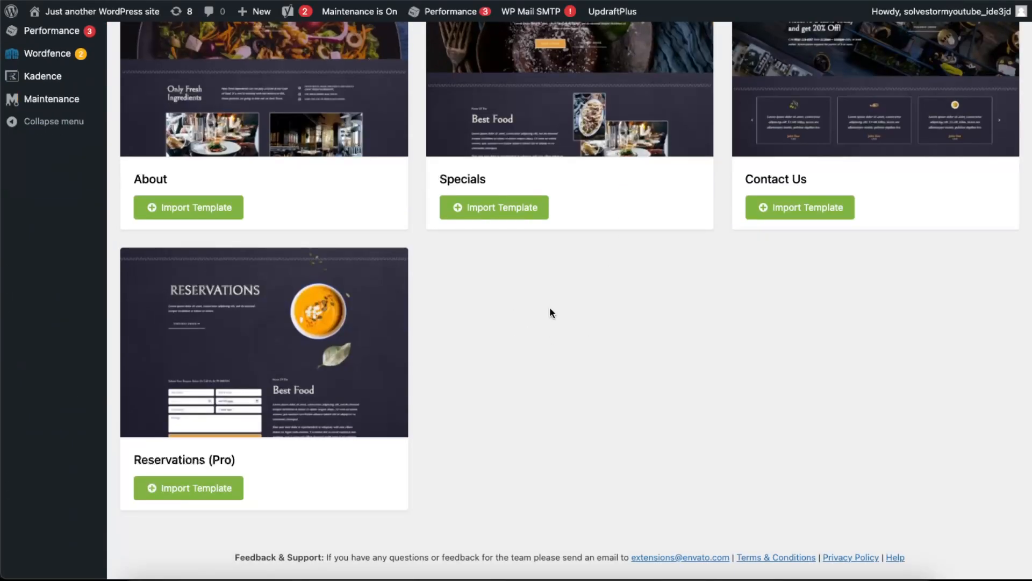
scroll(566, 311, "up", 10)
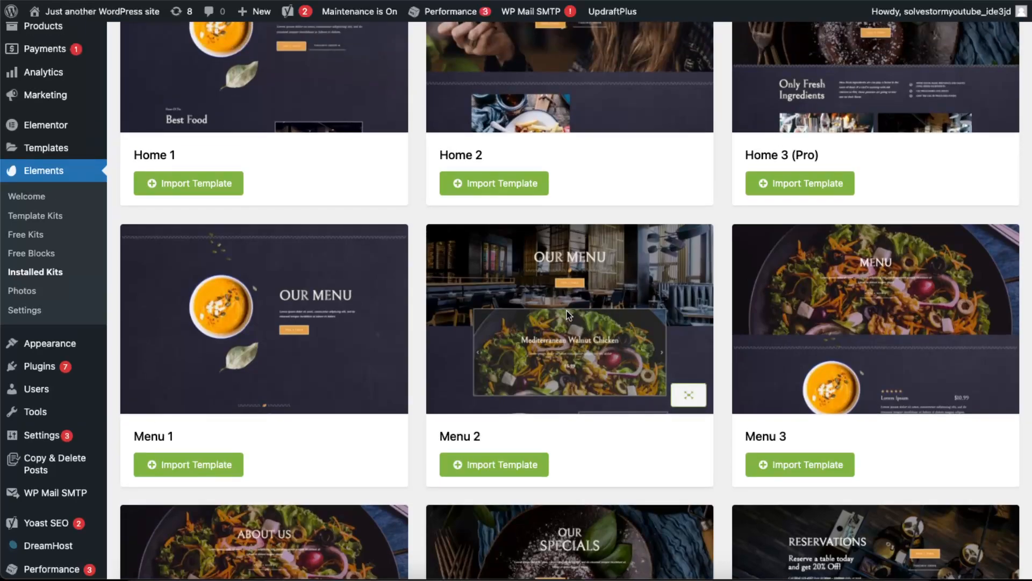
scroll(567, 311, "up", 3)
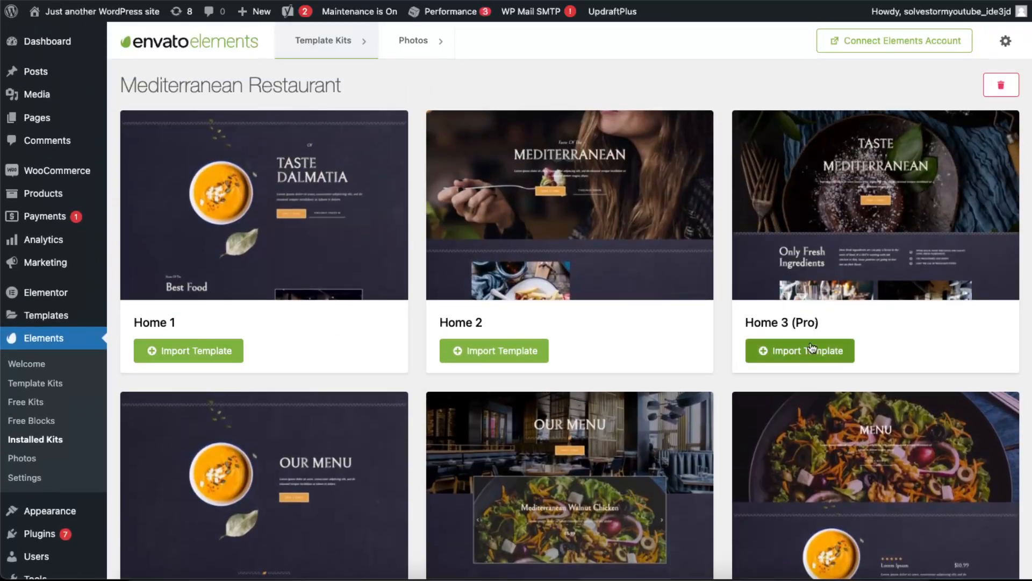
left_click(188, 351)
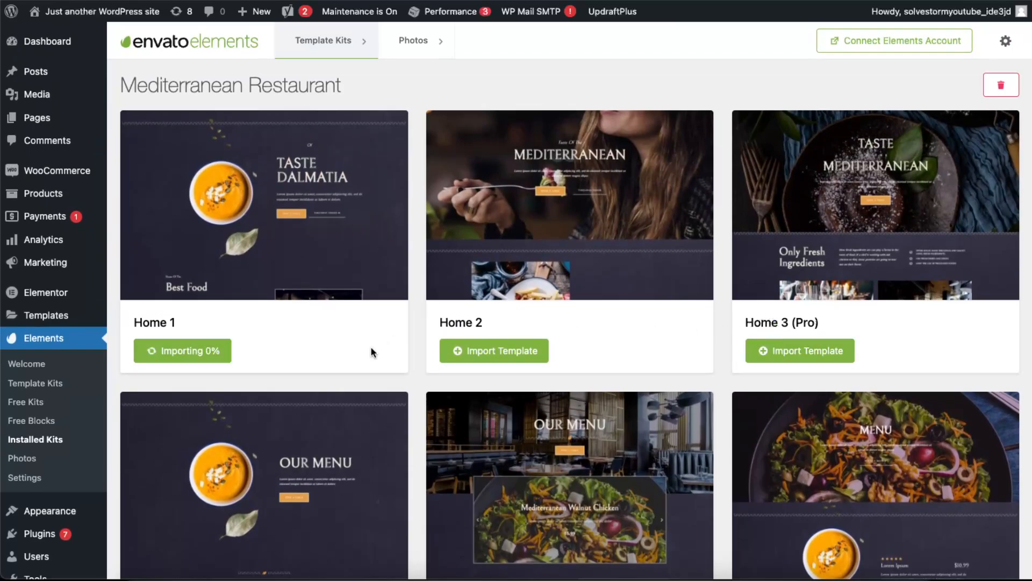
Import the Menu 1, Menu 2 and Menu 3 templates from the Mediterranean Restaurant kit
scroll(561, 311, "down", 6)
left_click(220, 303)
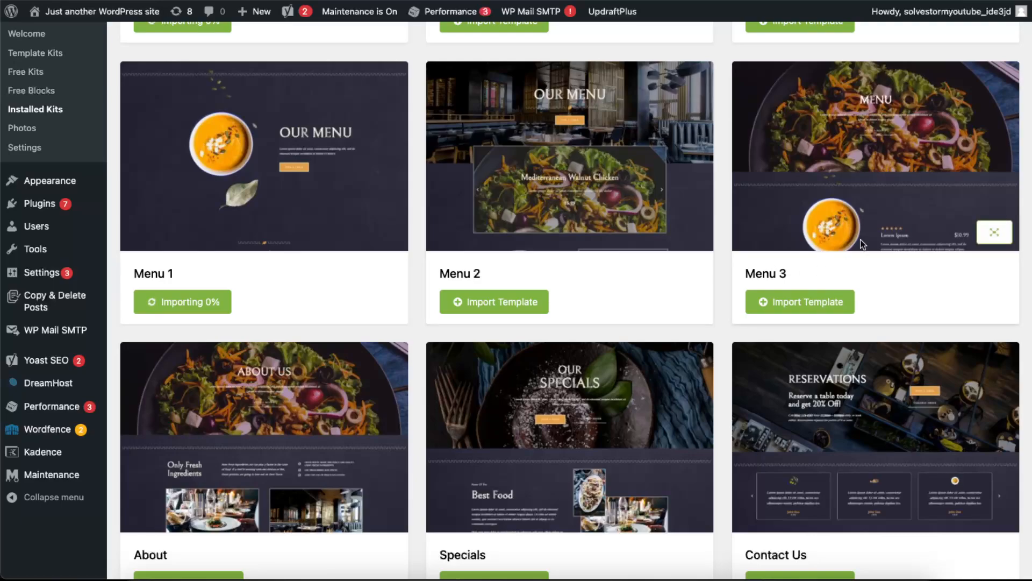
left_click(519, 308)
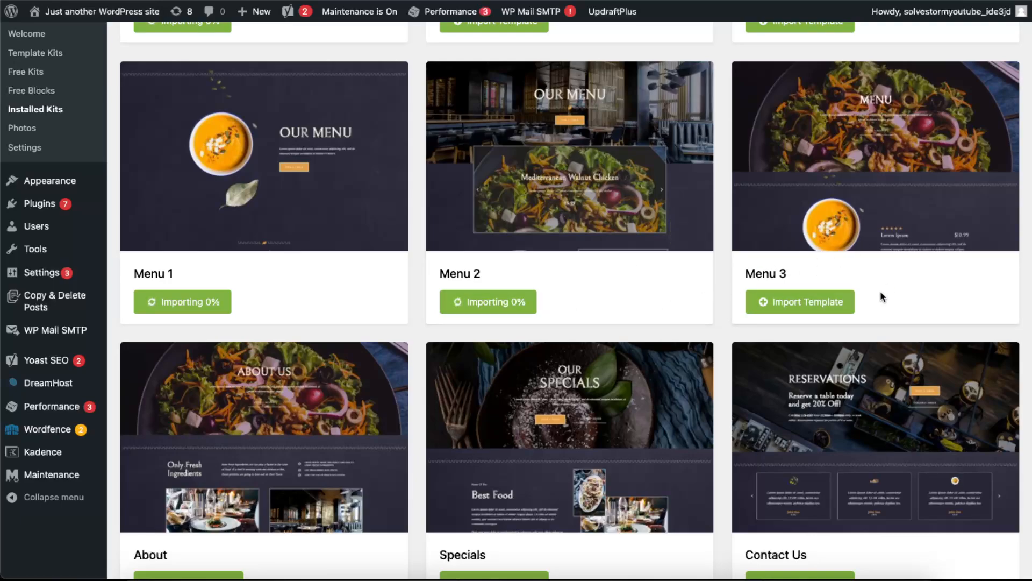
scroll(879, 291, "down", 4)
left_click(815, 80)
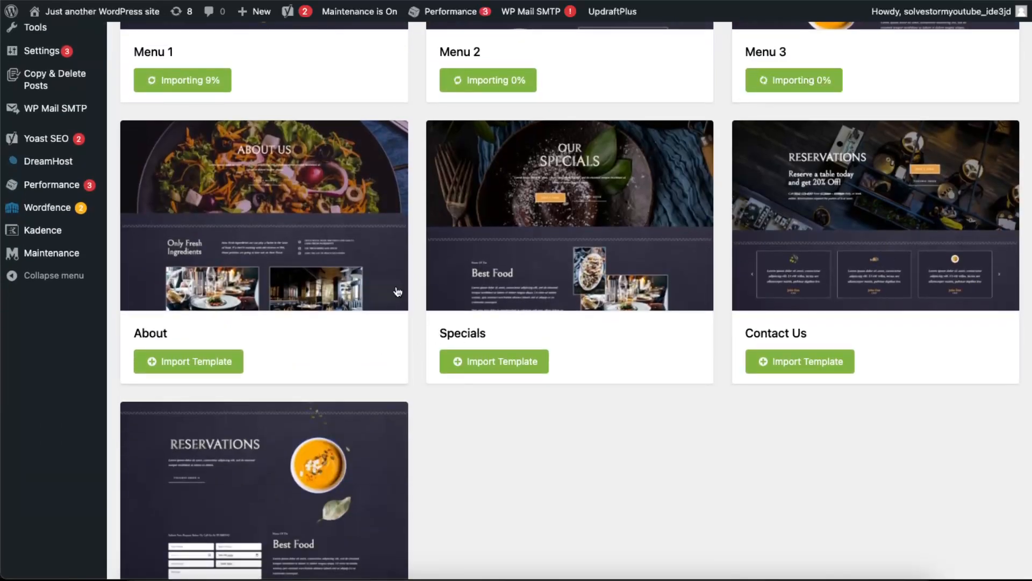
Import the About and Contact Us templates from the Mediterranean Restaurant kit
scroll(548, 142, "up", 1)
scroll(721, 156, "up", 2)
scroll(823, 203, "down", 4)
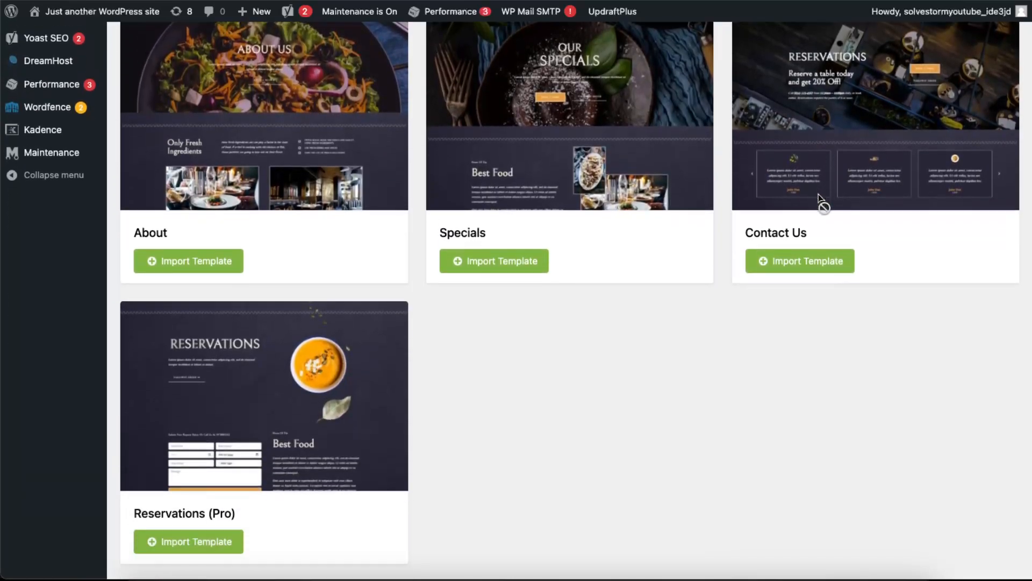
left_click(207, 263)
left_click(834, 264)
scroll(507, 330, "down", 1)
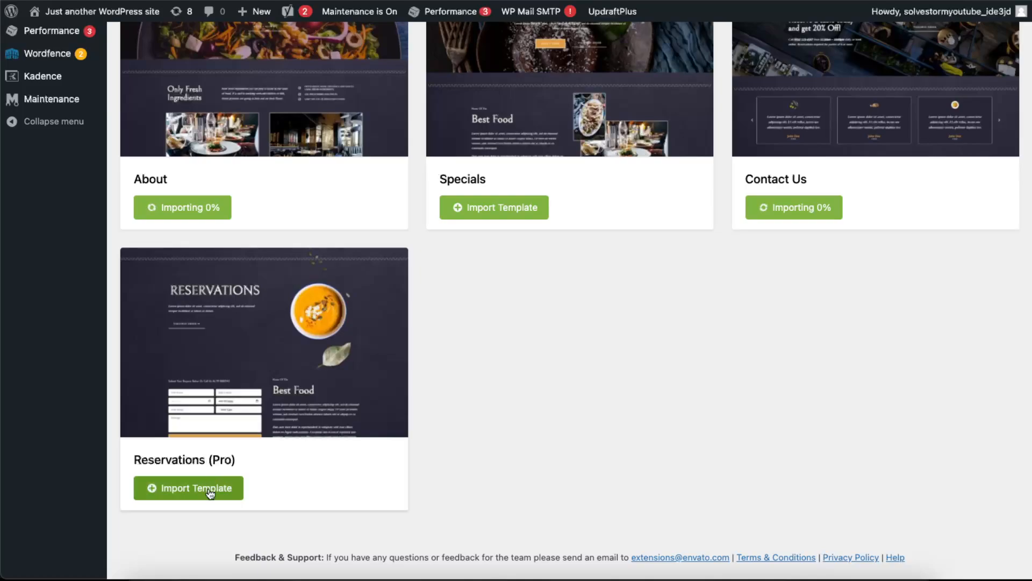
Open the Home front page for editing in Elementor and delete its existing content
scroll(215, 490, "up", 8)
scroll(213, 484, "up", 5)
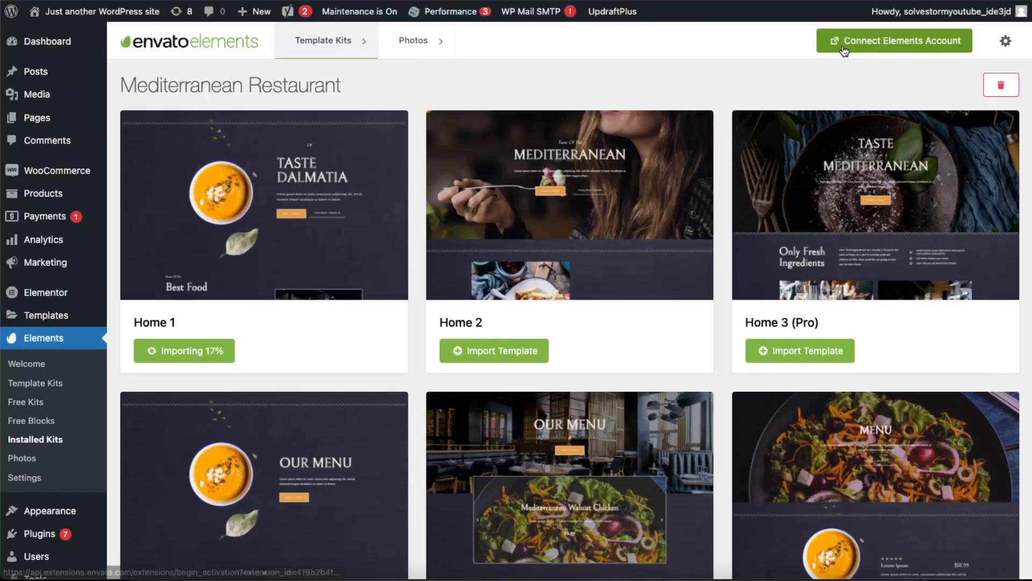
mouse_move(58, 128)
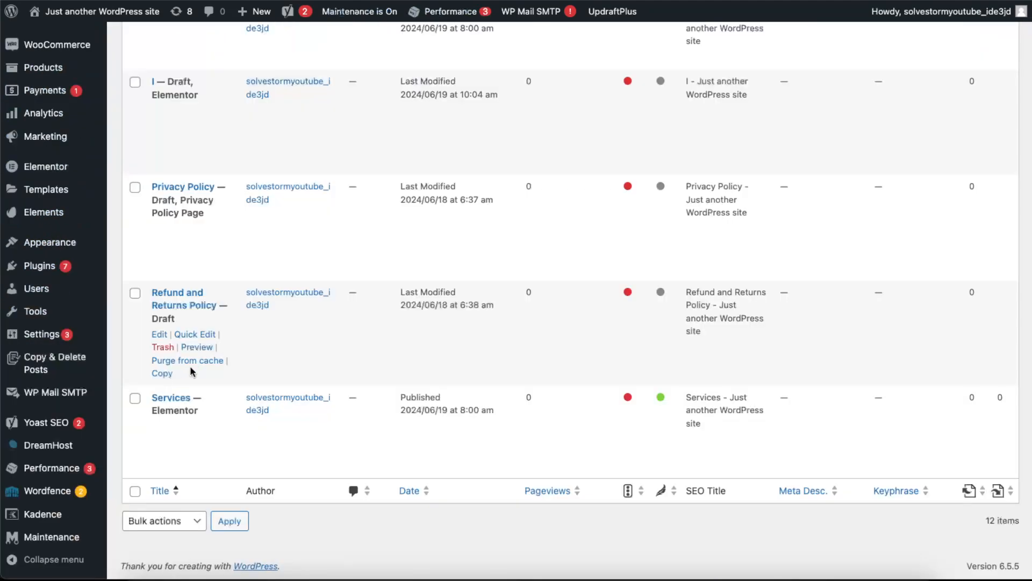
scroll(194, 366, "up", 8)
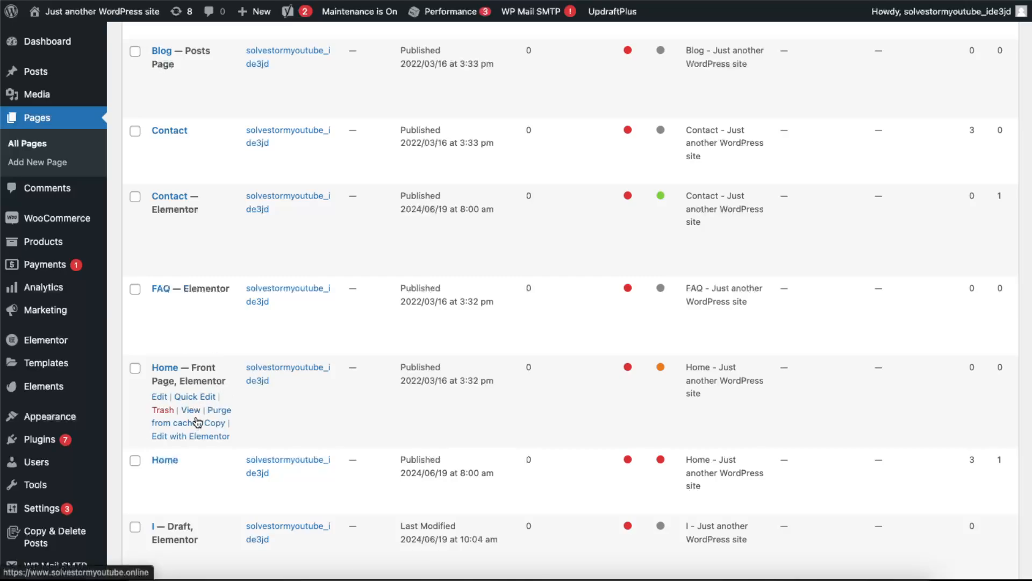
left_click(180, 437)
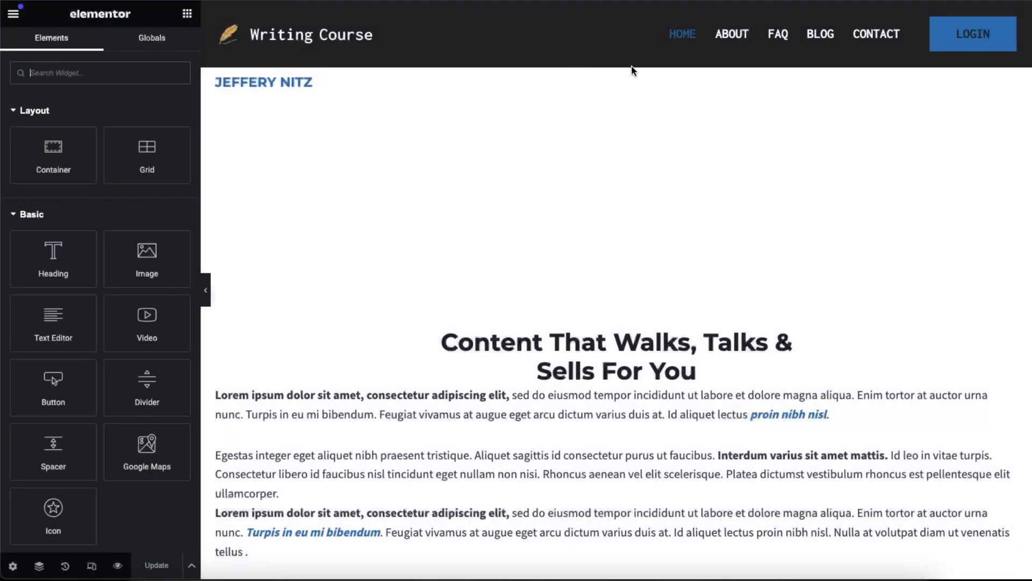
mouse_move(510, 97)
left_click(634, 60)
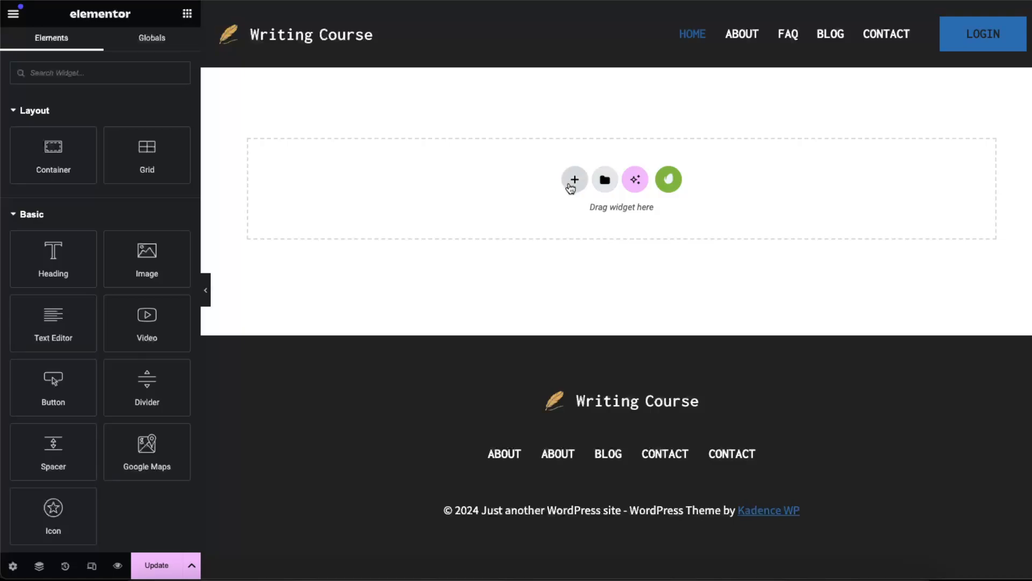
Open the saved templates in the Elementor library and try to insert the About template into the empty page
left_click(605, 181)
left_click(540, 43)
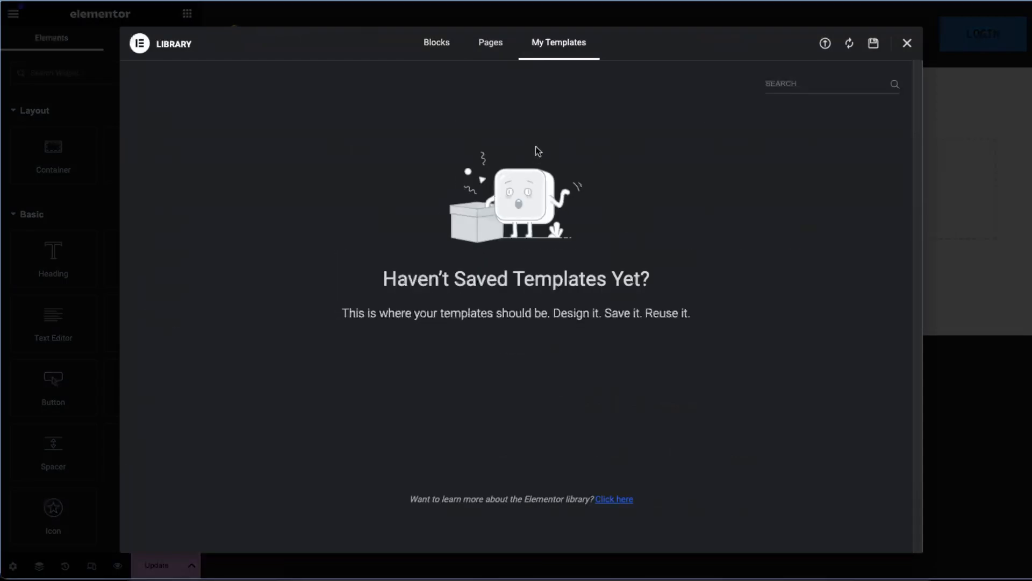
left_click(929, 138)
left_click(607, 180)
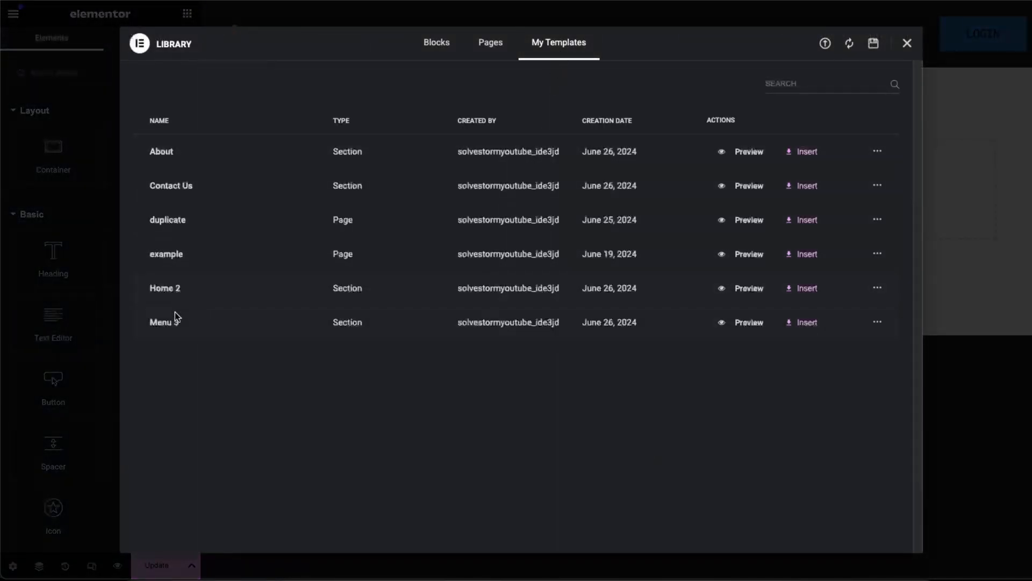
left_click(802, 152)
left_click(621, 323)
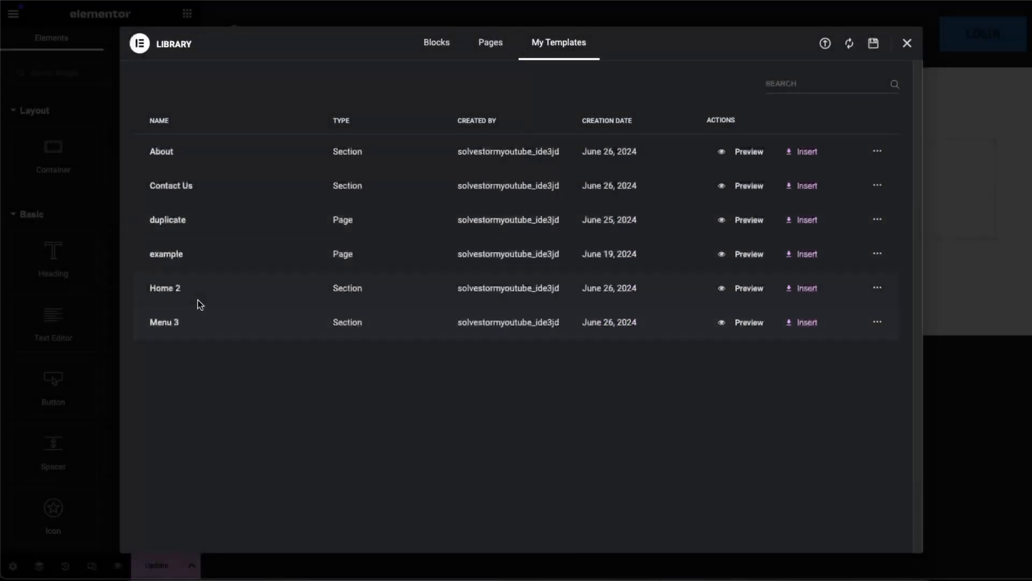
Insert the saved Home 2 template into the home page and look over its layout
left_click(805, 291)
left_click(625, 322)
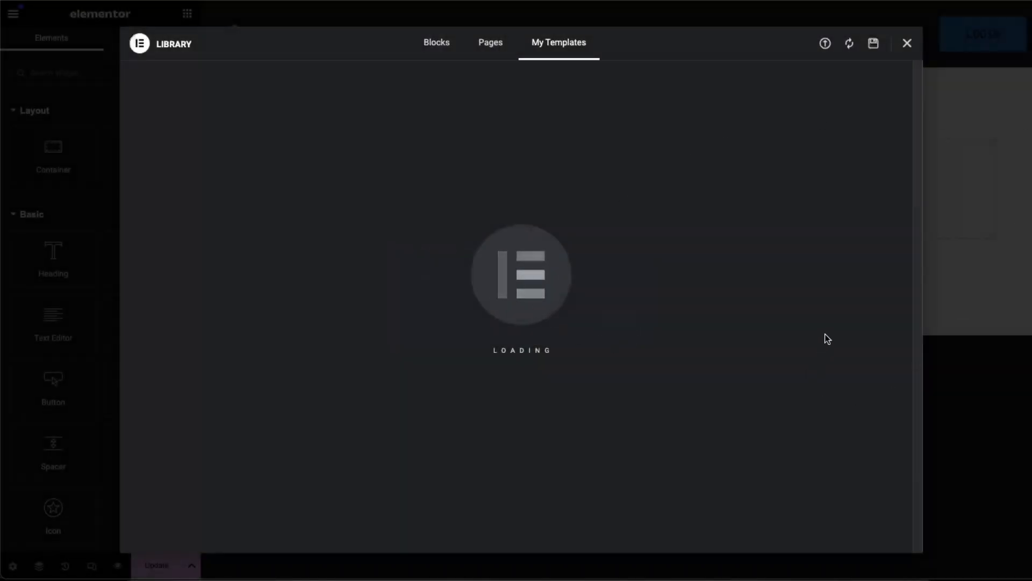
scroll(887, 323, "down", 2)
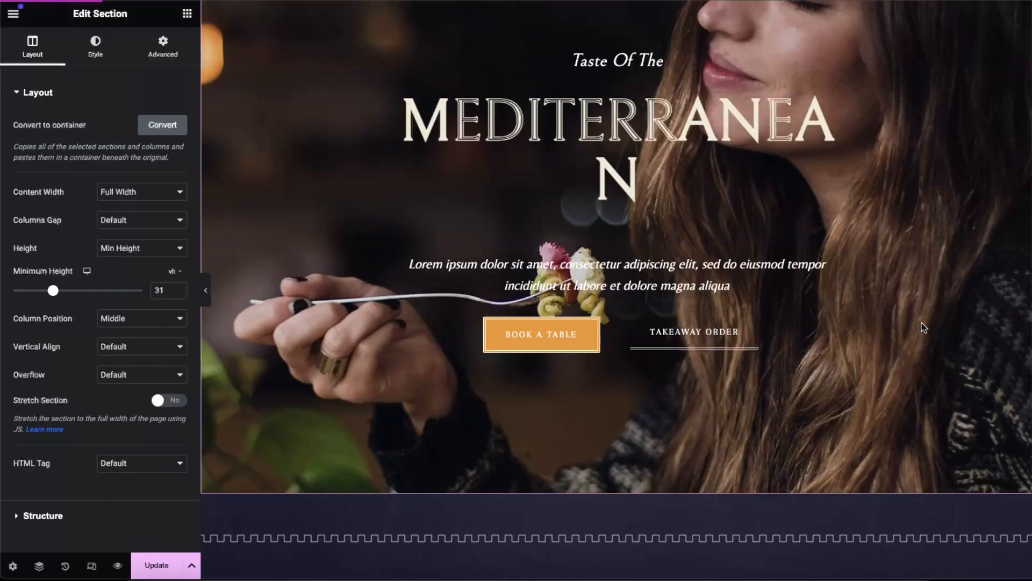
scroll(923, 328, "down", 15)
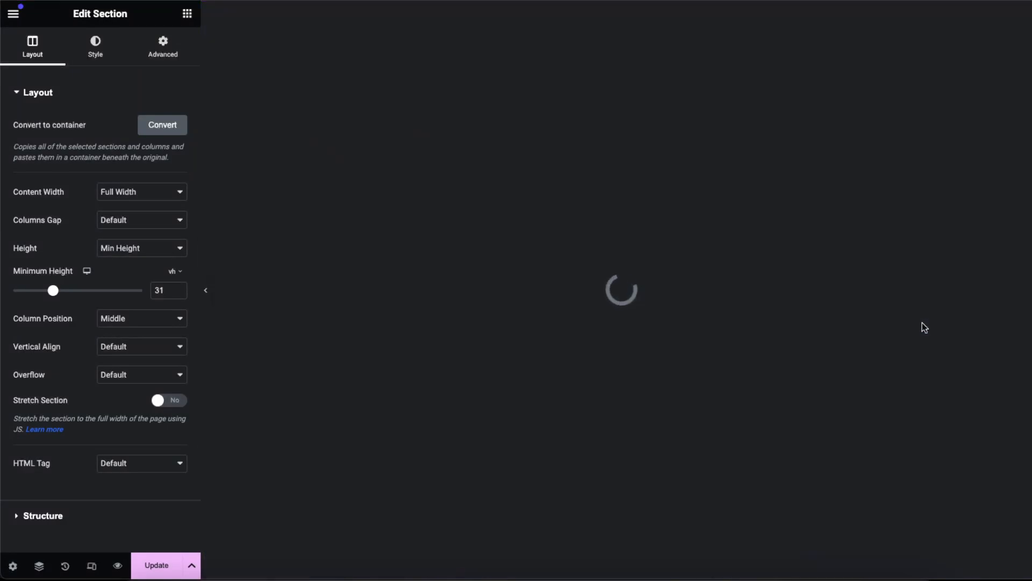